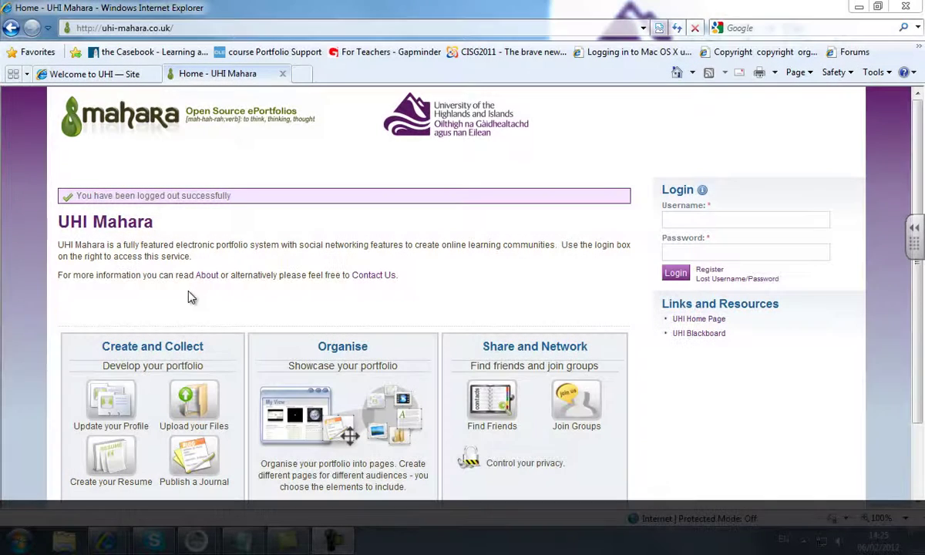
Enter the student account's username in the UHI Mahara login form
{"action": "left_click", "coordinate": [744, 223]}
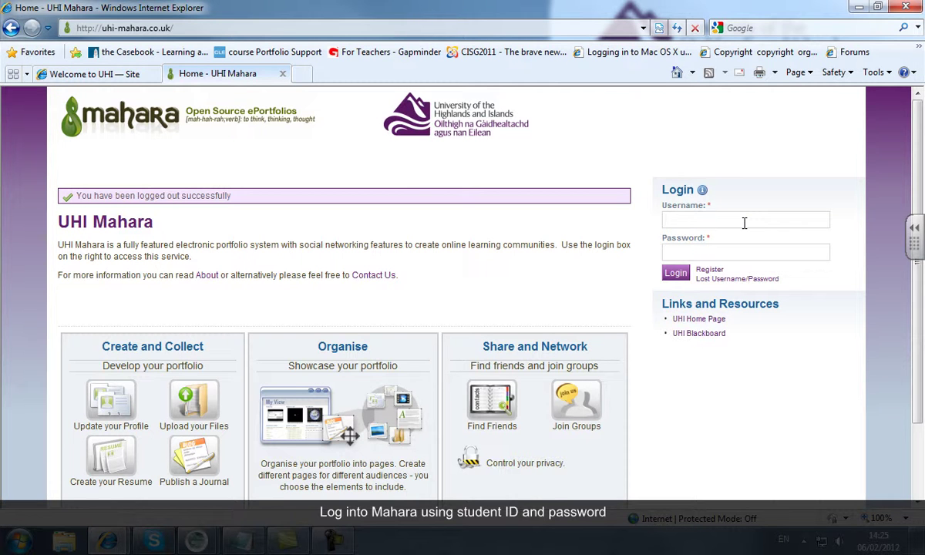
{"action": "type", "text": "student4"}
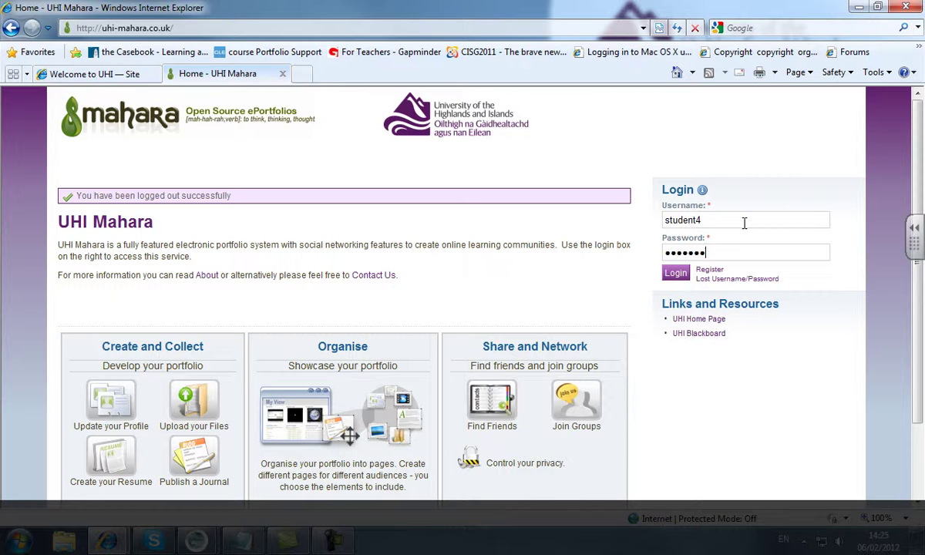
Log in, open the Individual Achievement Map group, and page from 'What is an e-portfolio?' to Information Sheet 1
{"action": "left_click", "coordinate": [676, 274]}
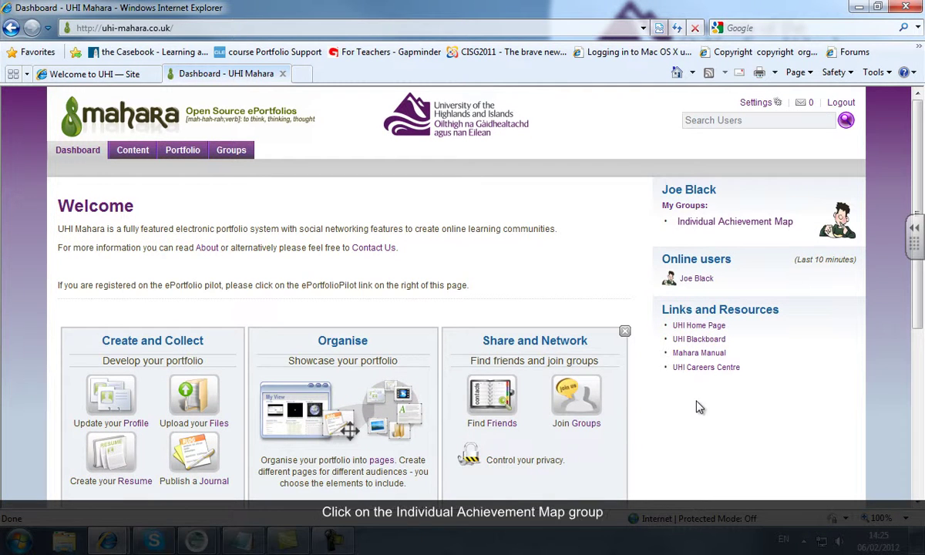
{"action": "left_click", "coordinate": [725, 223]}
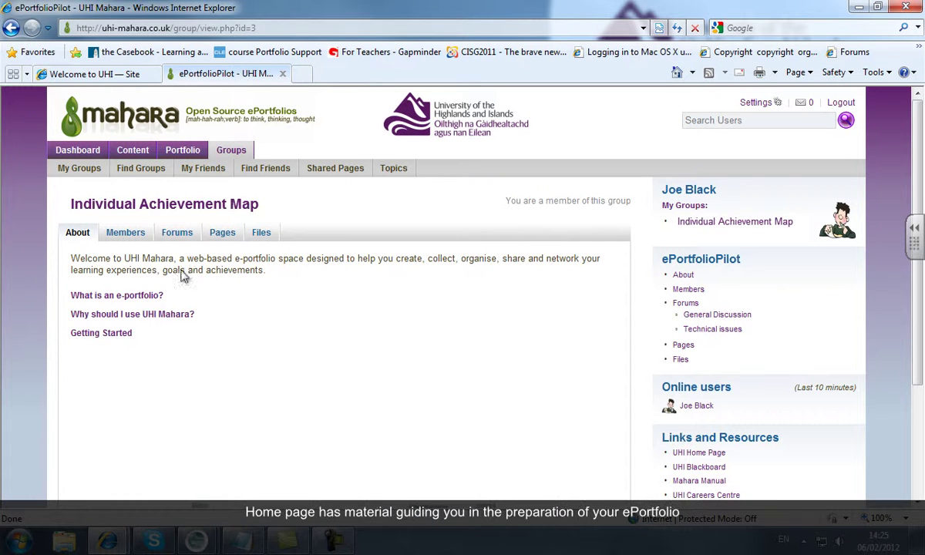
{"action": "left_click", "coordinate": [143, 298]}
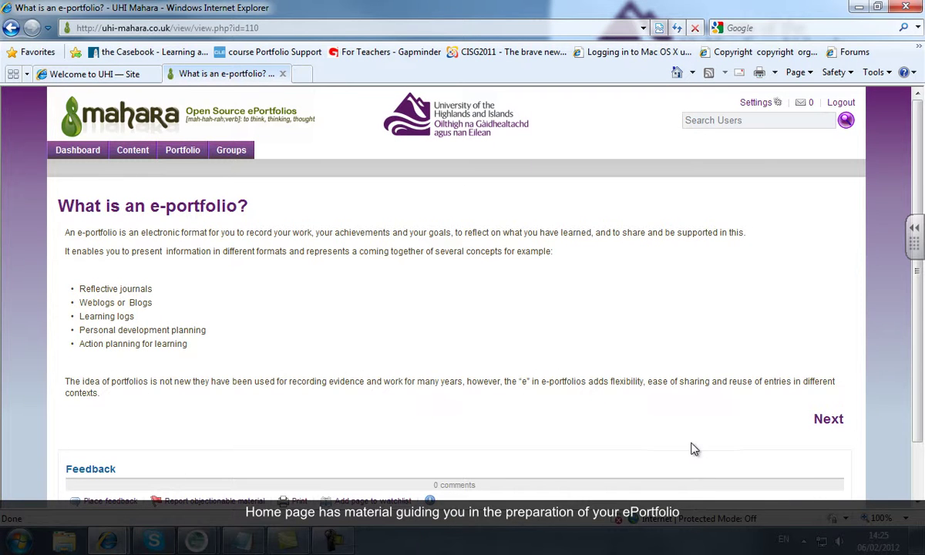
{"action": "left_click", "coordinate": [834, 420]}
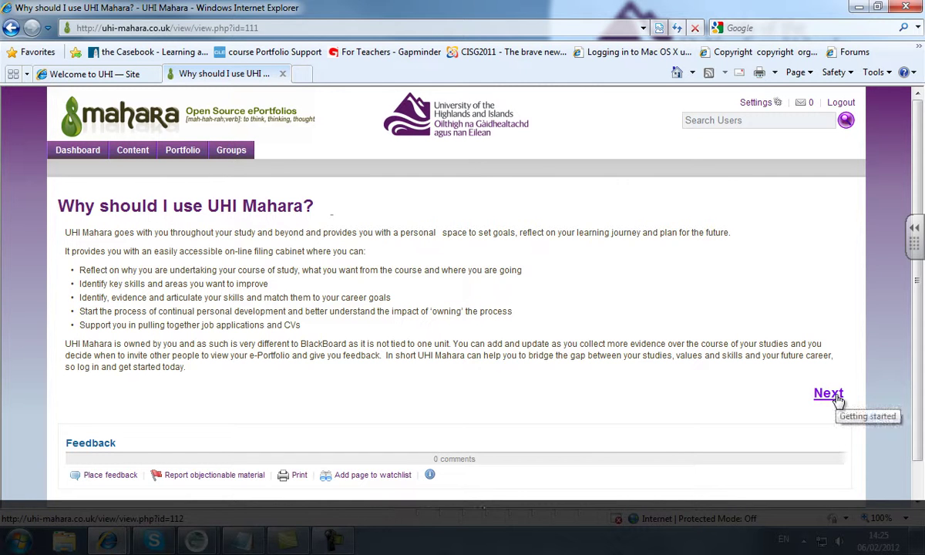
{"action": "left_click", "coordinate": [837, 396]}
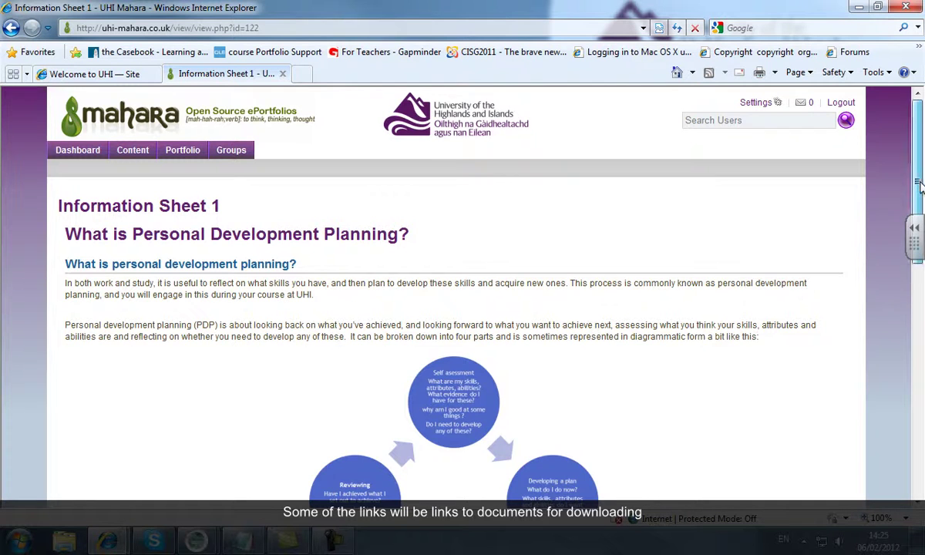
Return to the Getting Started page and scroll down its contents
{"action": "left_click_drag", "start_coordinate": [917, 180], "coordinate": [918, 400]}
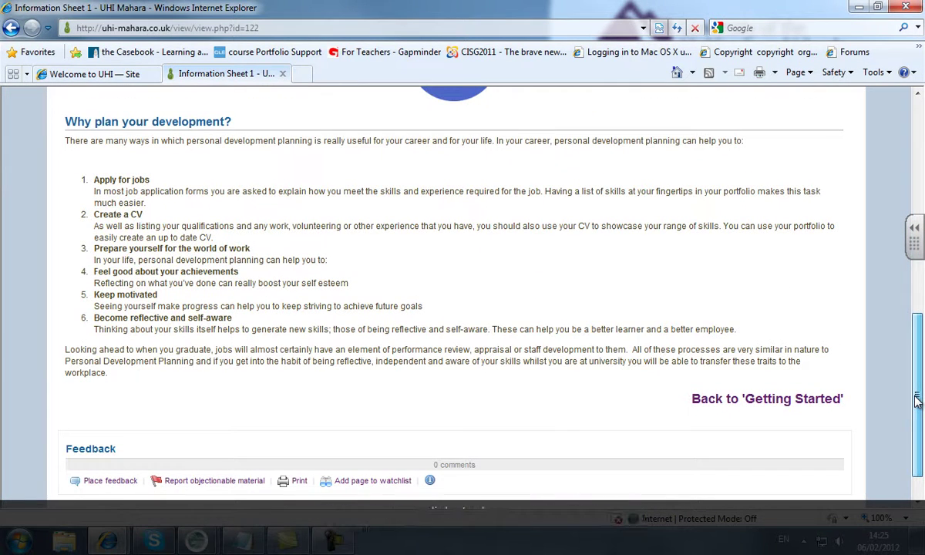
{"action": "left_click", "coordinate": [754, 397]}
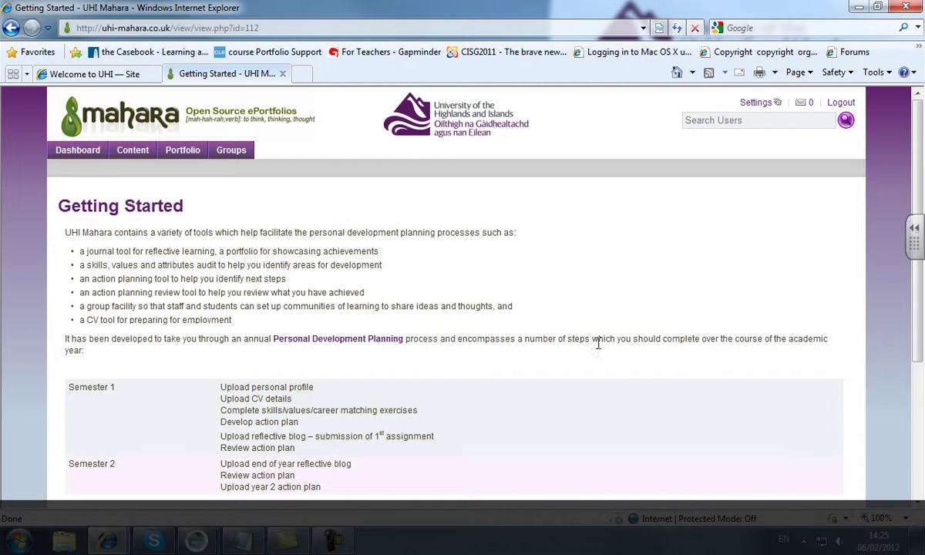
{"action": "scroll", "coordinate": [917, 254], "scroll_direction": "down", "scroll_amount": 2}
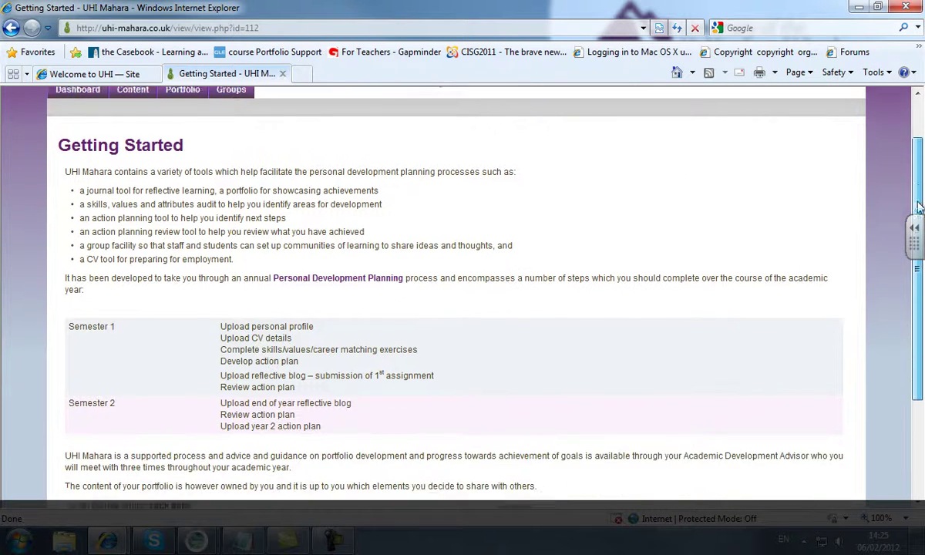
{"action": "scroll", "coordinate": [917, 239], "scroll_direction": "down", "scroll_amount": 1}
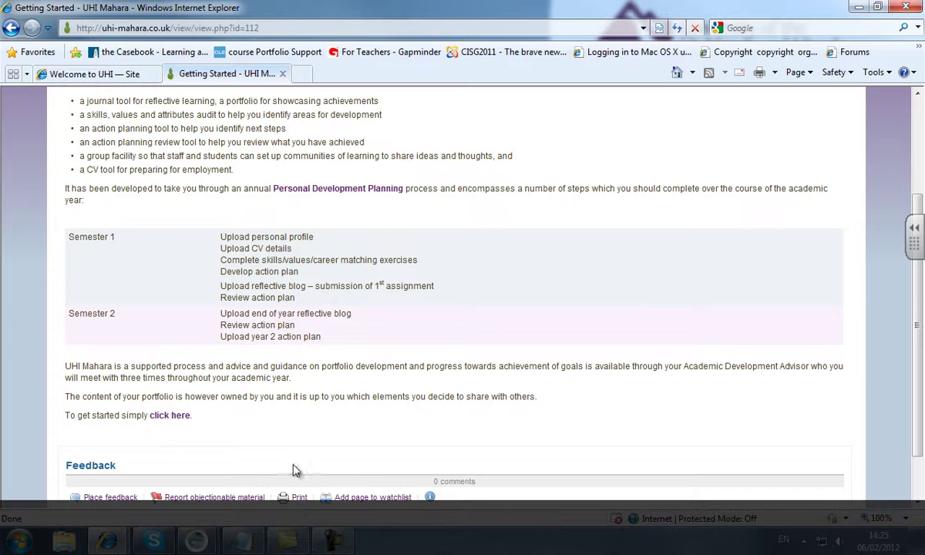
Open the Skills/values career matching audit via The Development Process and download Exercise_1.docx
{"action": "left_click", "coordinate": [166, 420]}
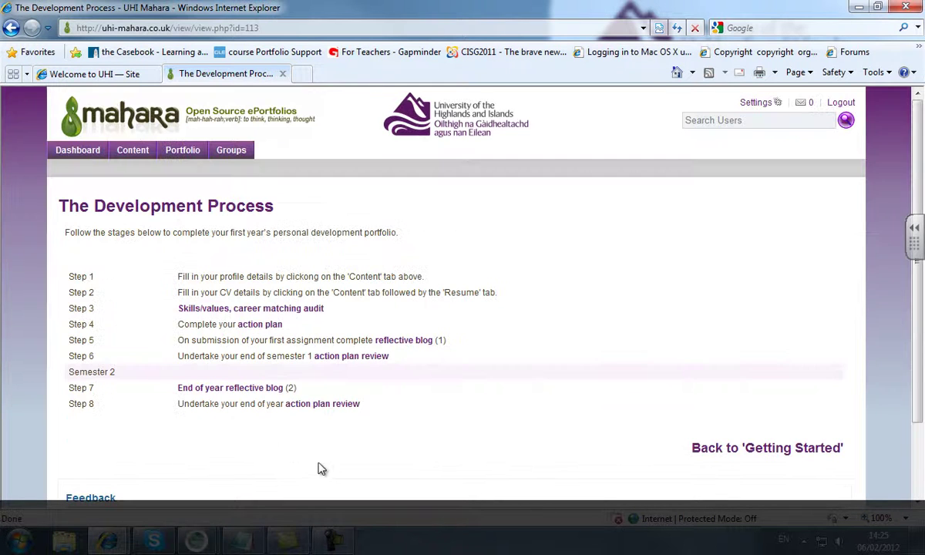
{"action": "left_click", "coordinate": [301, 309]}
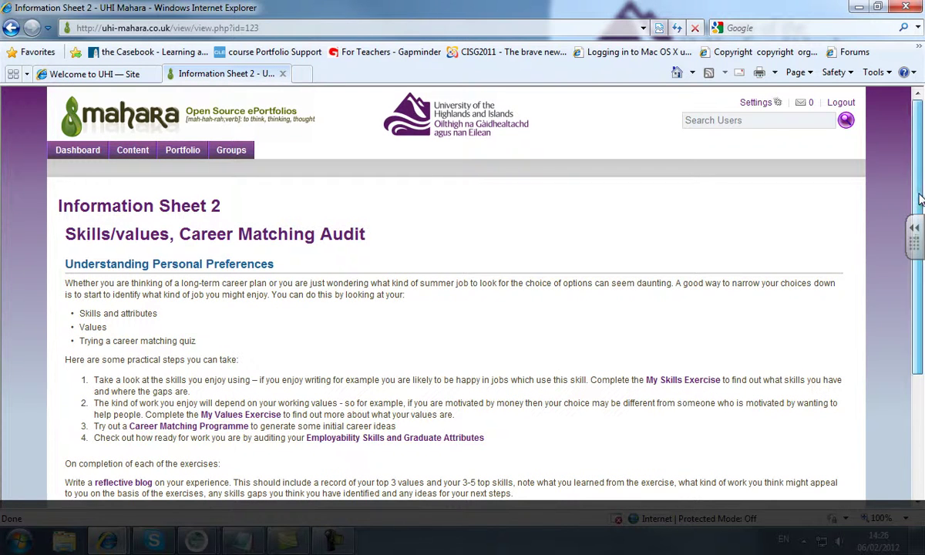
{"action": "left_click_drag", "start_coordinate": [919, 217], "coordinate": [919, 263]}
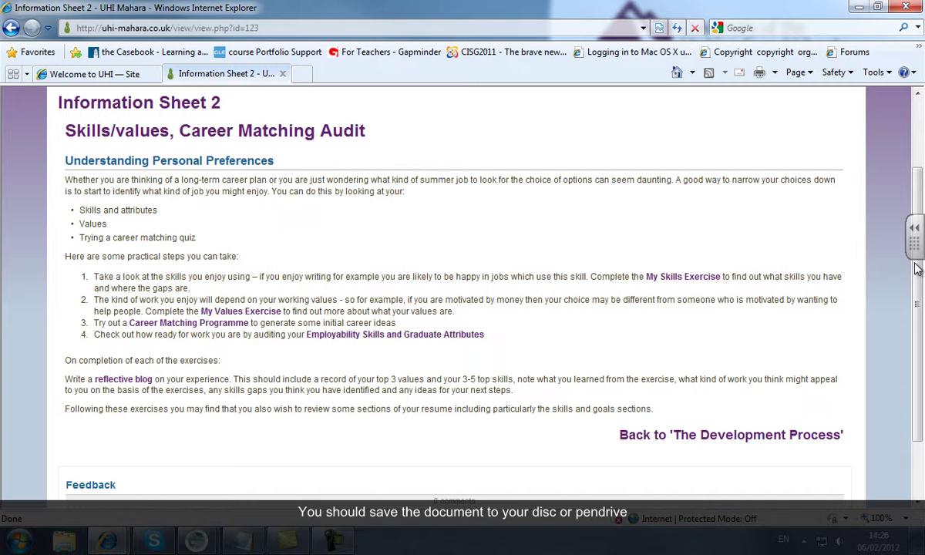
{"action": "left_click", "coordinate": [705, 279]}
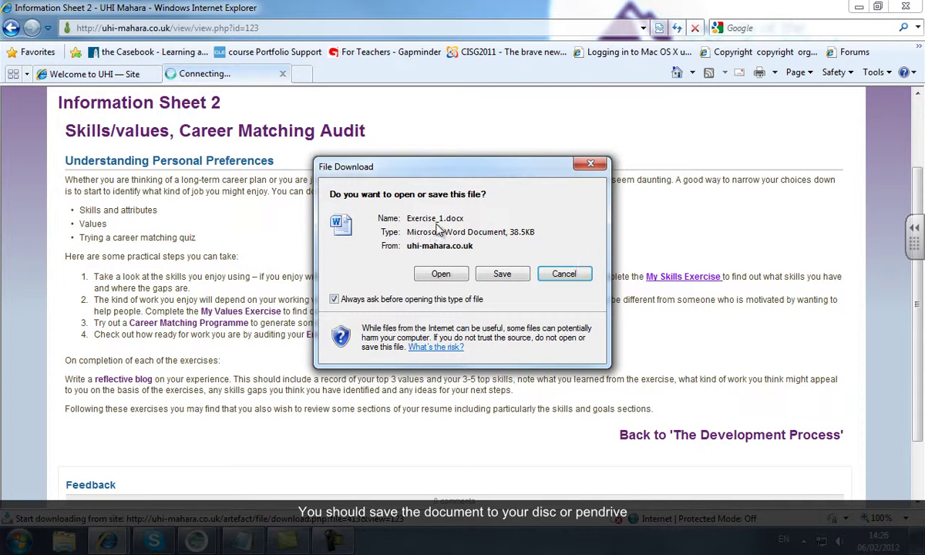
Save Exercise_1.docx into a newly created 'exercises' folder under My Documents\Mahara
{"action": "left_click", "coordinate": [502, 274]}
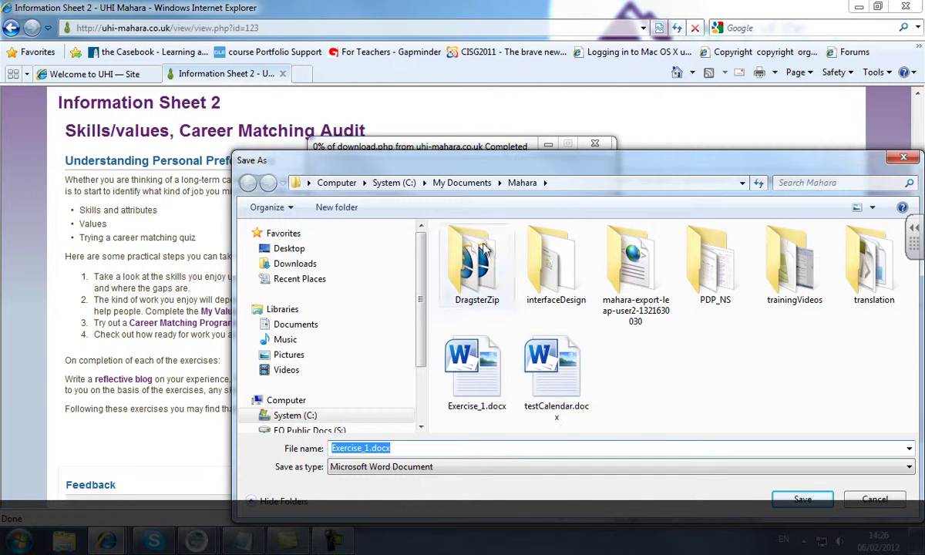
{"action": "left_click", "coordinate": [331, 207]}
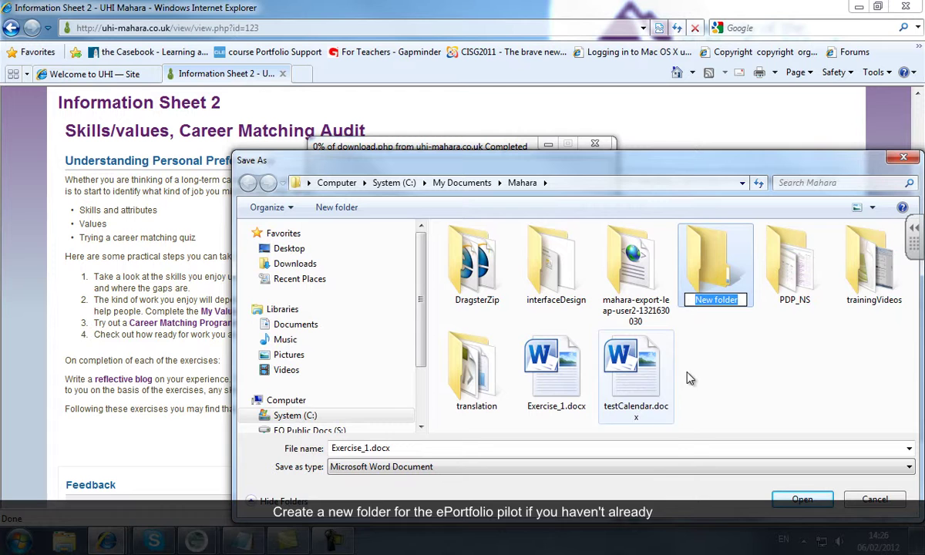
{"action": "type", "text": "exerci"}
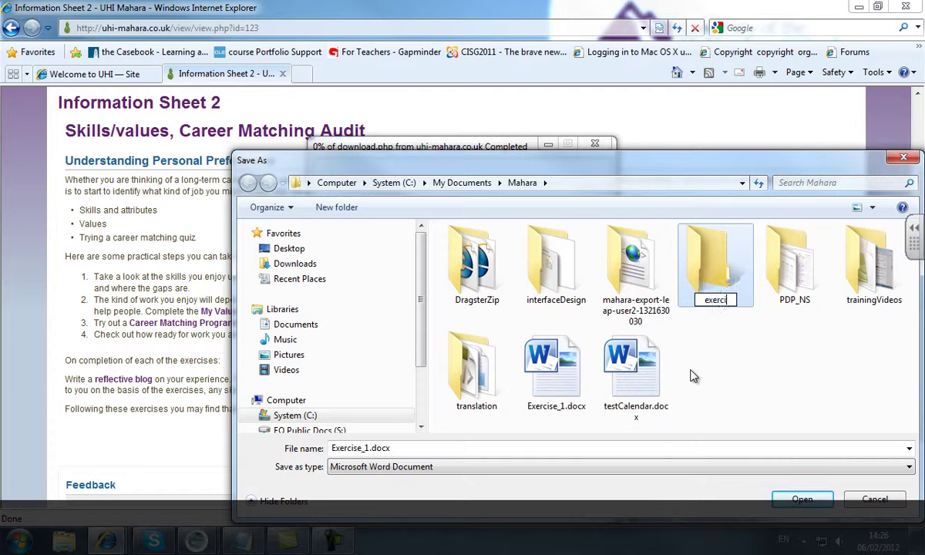
{"action": "type", "text": "ses"}
{"action": "key", "text": "Return"}
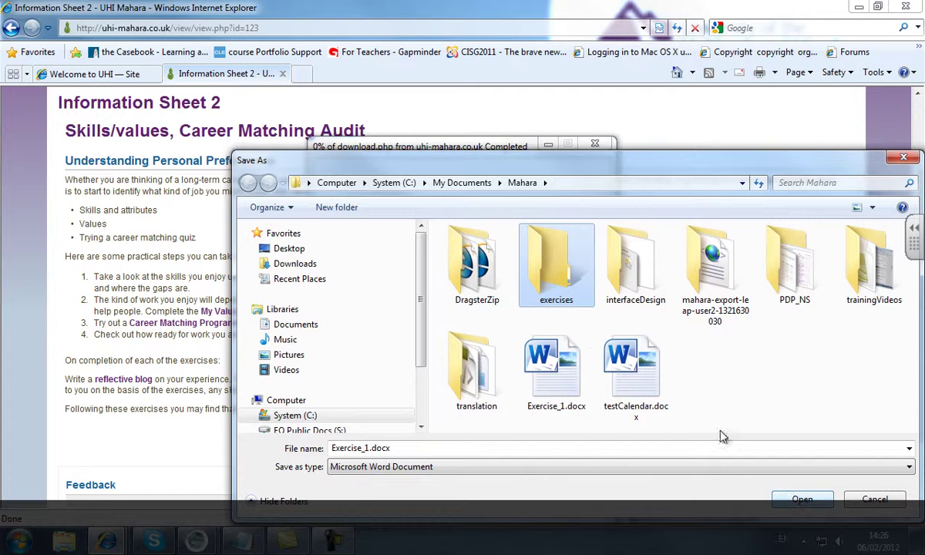
{"action": "double_click", "coordinate": [561, 281]}
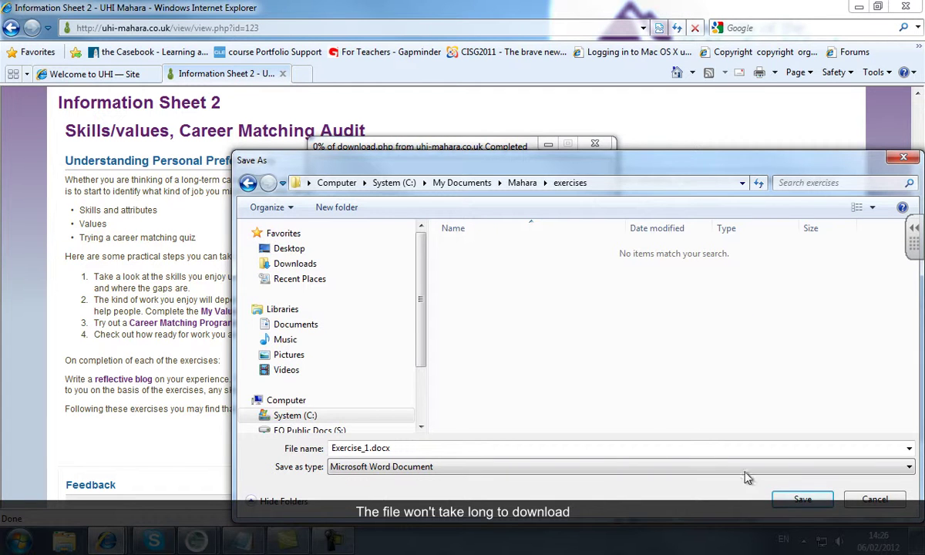
{"action": "left_click", "coordinate": [802, 499]}
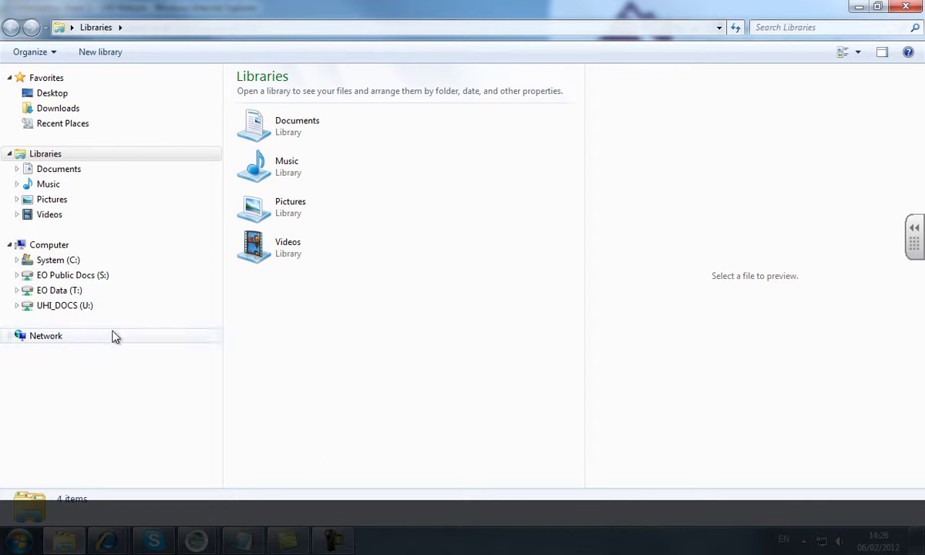
Browse to C:\My Documents\Mahara\exercises and preview Exercise_1.docx
{"action": "left_click", "coordinate": [60, 262]}
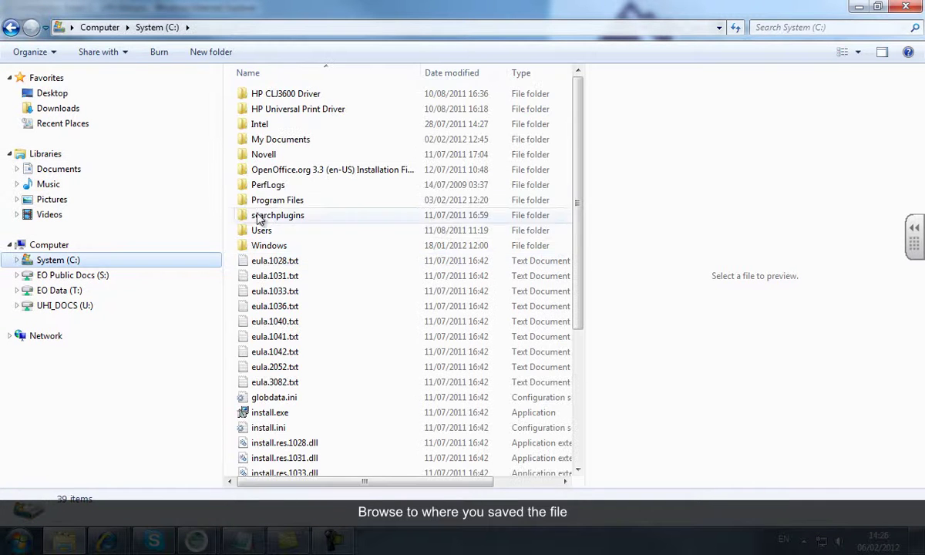
{"action": "double_click", "coordinate": [256, 140]}
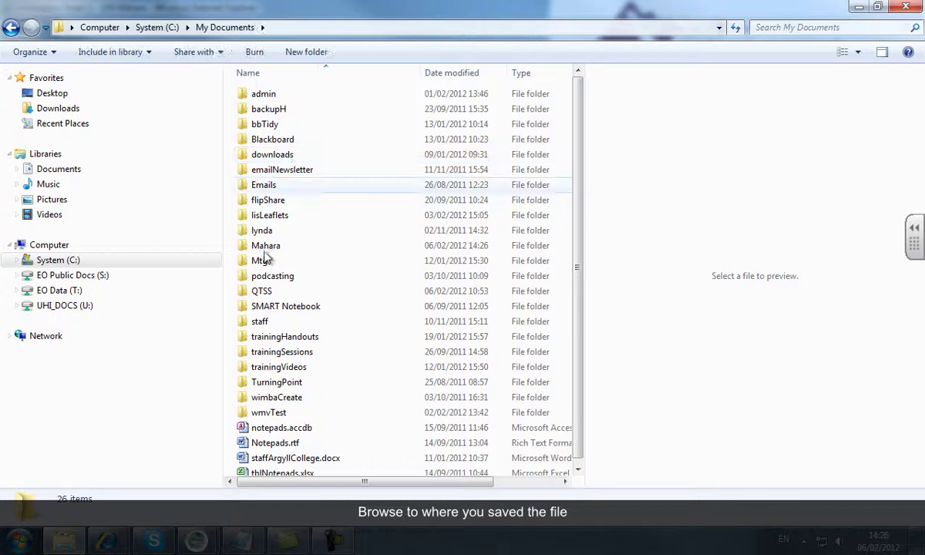
{"action": "double_click", "coordinate": [254, 247]}
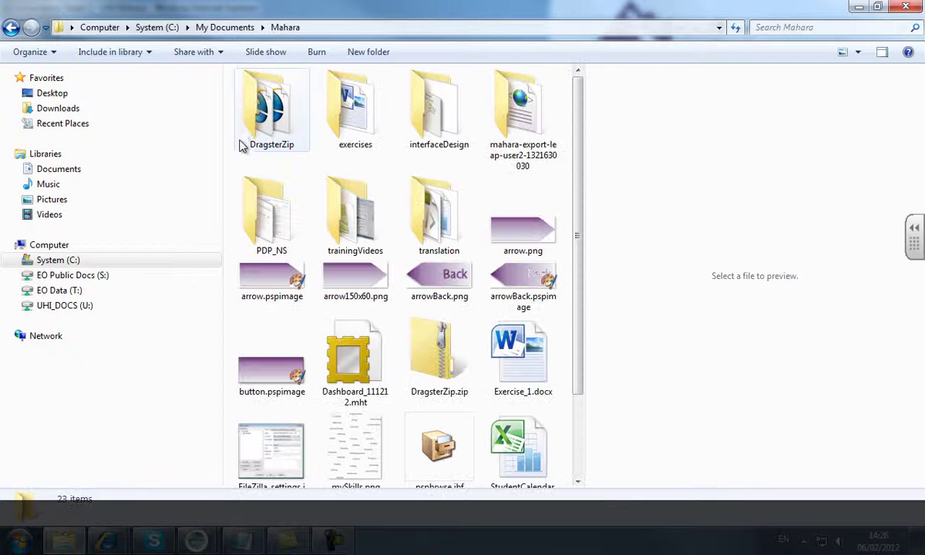
{"action": "left_click", "coordinate": [336, 123]}
{"action": "double_click", "coordinate": [335, 119]}
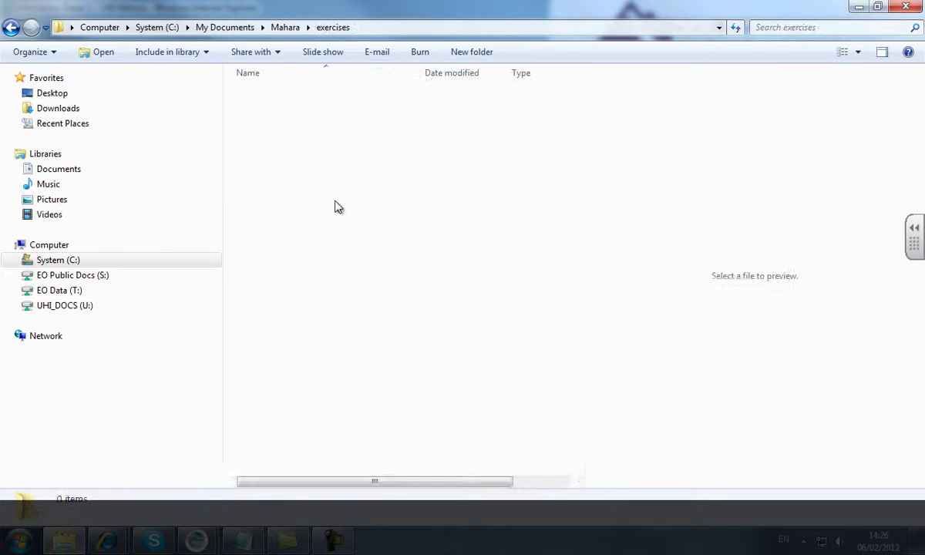
{"action": "double_click", "coordinate": [264, 98]}
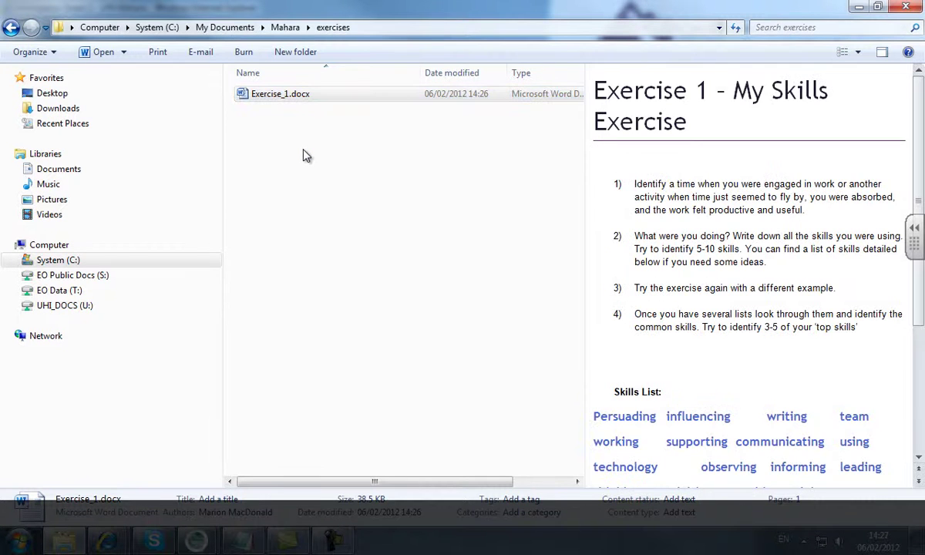
Rename the file to Exercise_1_JB_06022012.docx and open it in Word
{"action": "left_click", "coordinate": [285, 97]}
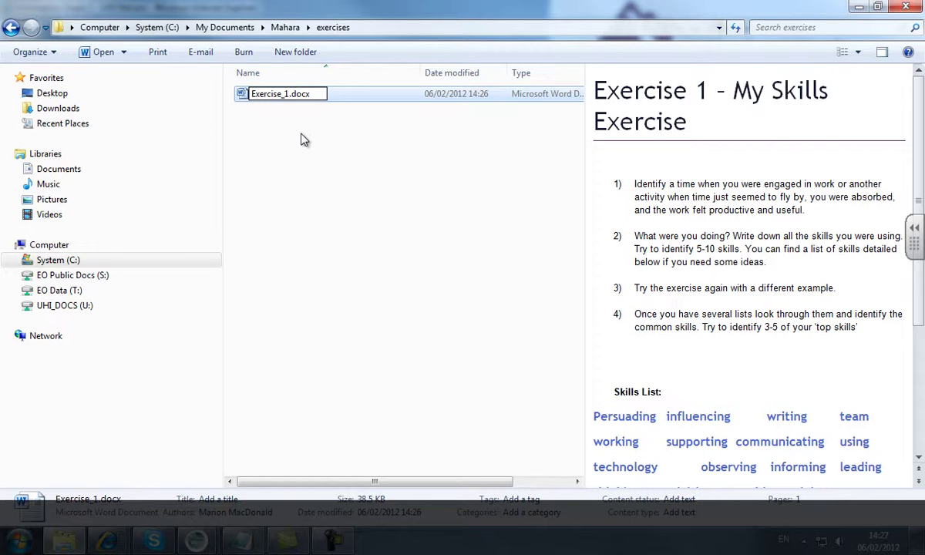
{"action": "type", "text": "_JB_06"}
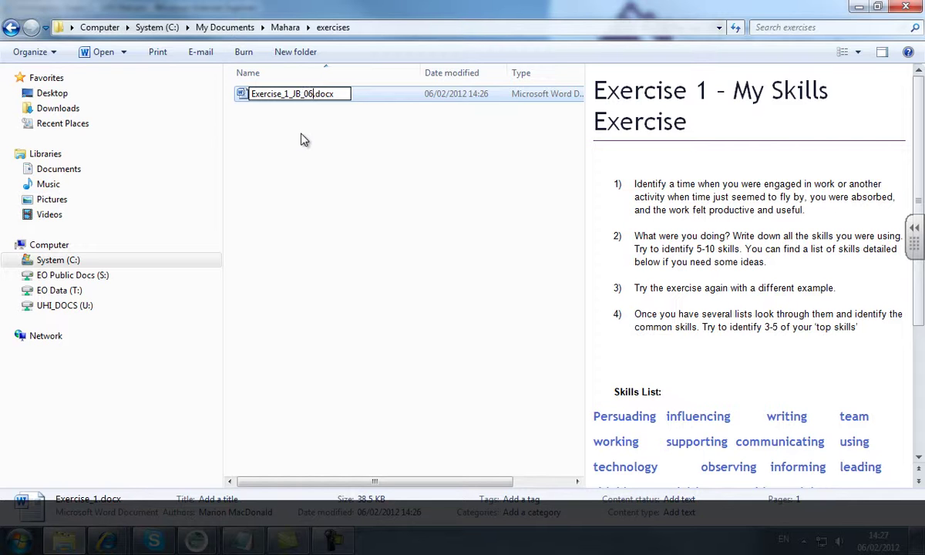
{"action": "type", "text": "022012"}
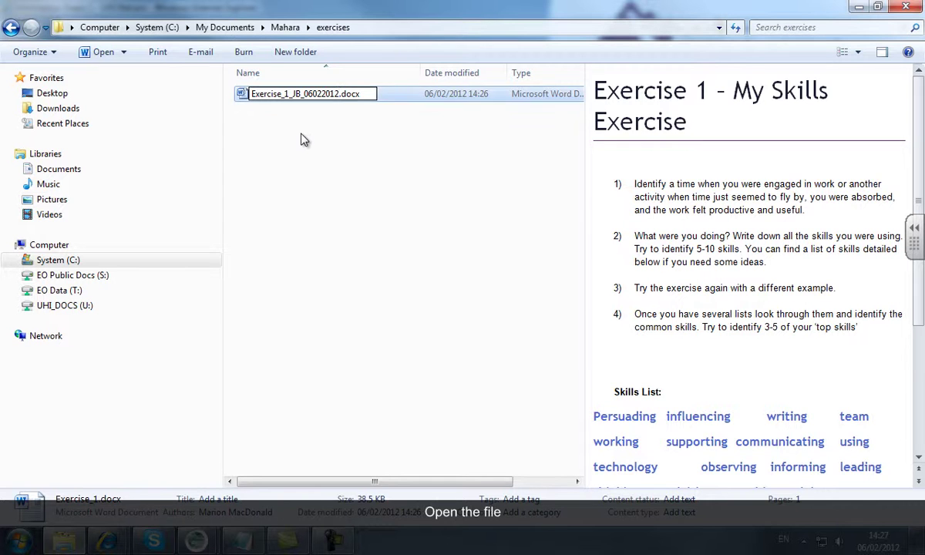
{"action": "left_click", "coordinate": [301, 139]}
{"action": "left_click", "coordinate": [248, 102]}
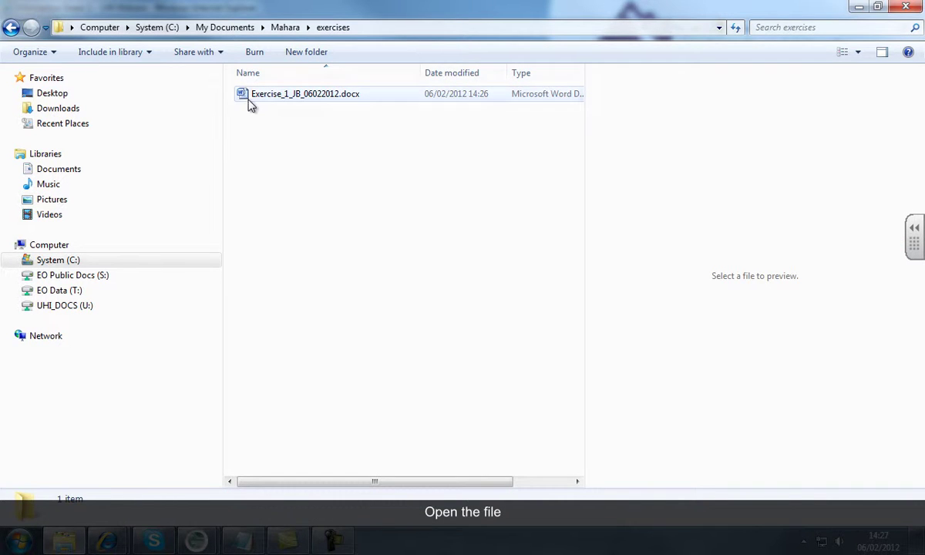
{"action": "double_click", "coordinate": [243, 102]}
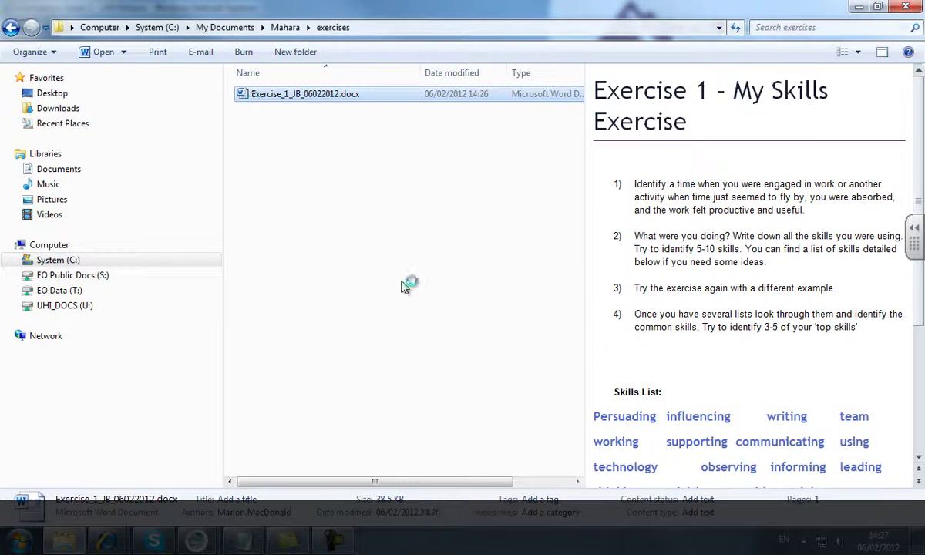
Maximise Word, enable editing, and add 'Complete this and save the file' below the Skills List
{"action": "left_click", "coordinate": [755, 10]}
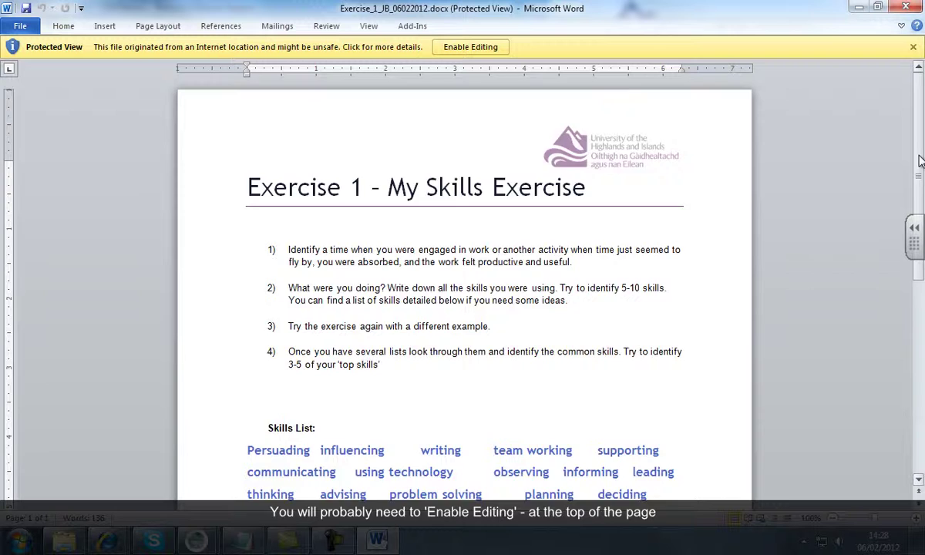
{"action": "scroll", "coordinate": [917, 157], "scroll_direction": "down", "scroll_amount": 4}
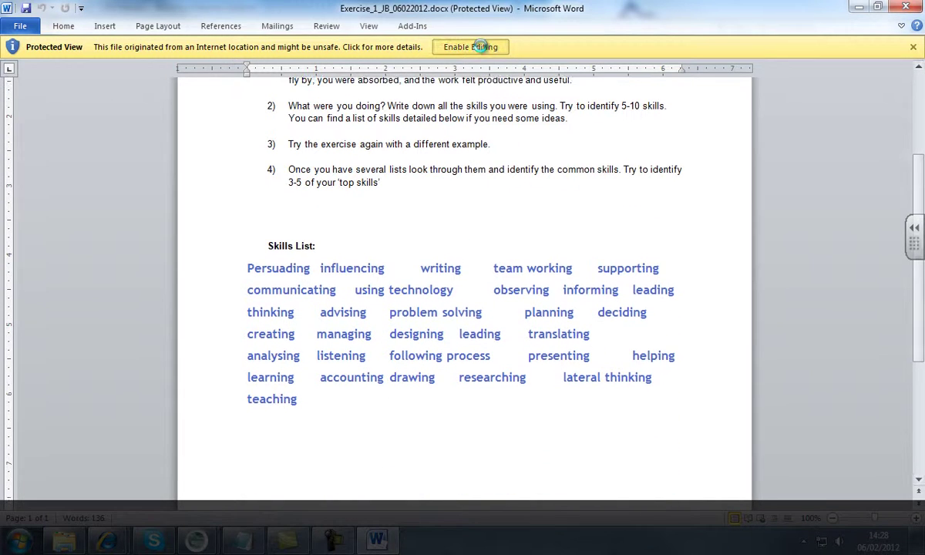
{"action": "left_click", "coordinate": [486, 47]}
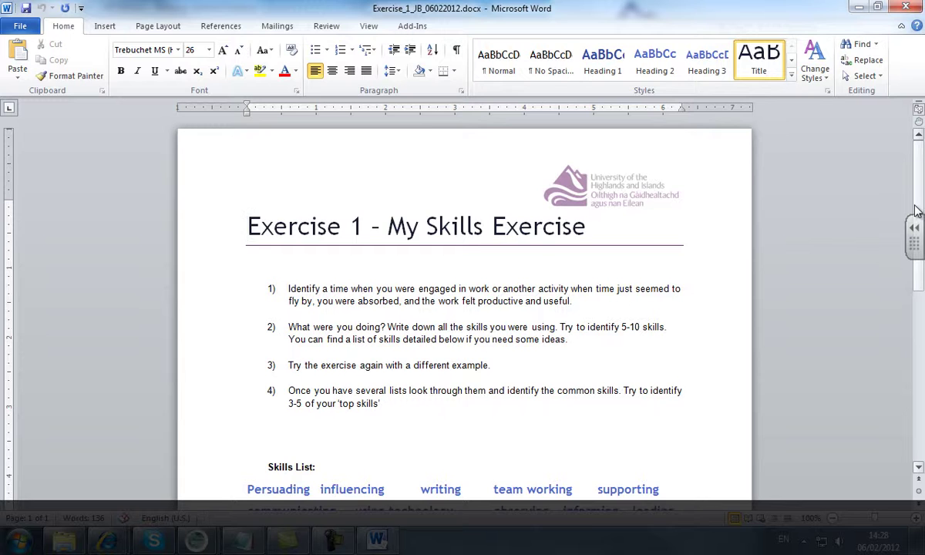
{"action": "left_click_drag", "start_coordinate": [917, 209], "coordinate": [907, 262]}
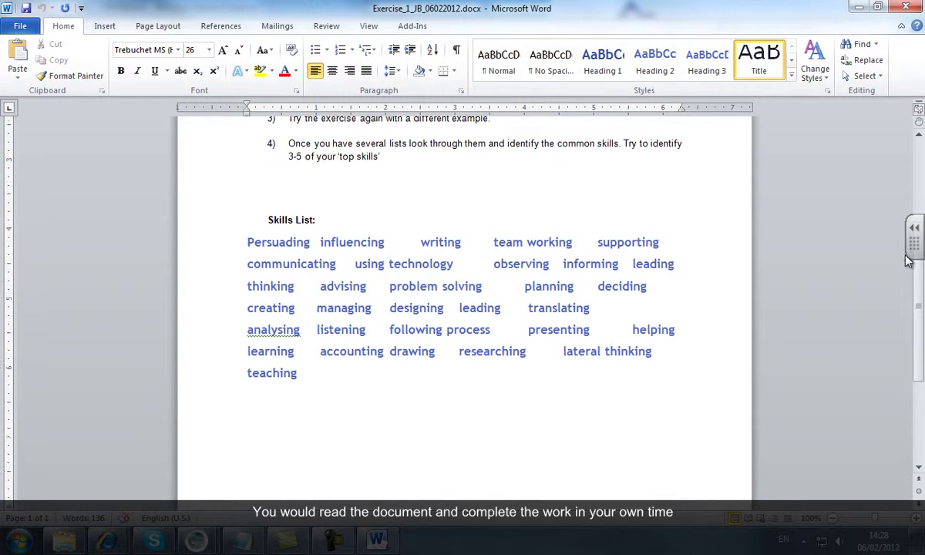
{"action": "left_click", "coordinate": [434, 423]}
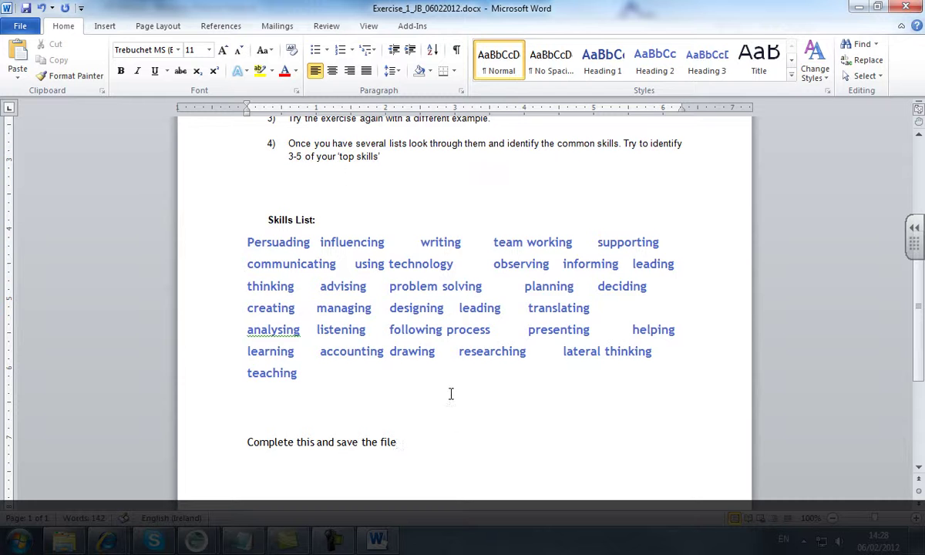
Save the edited exercise document and exit Word
{"action": "left_click", "coordinate": [20, 25]}
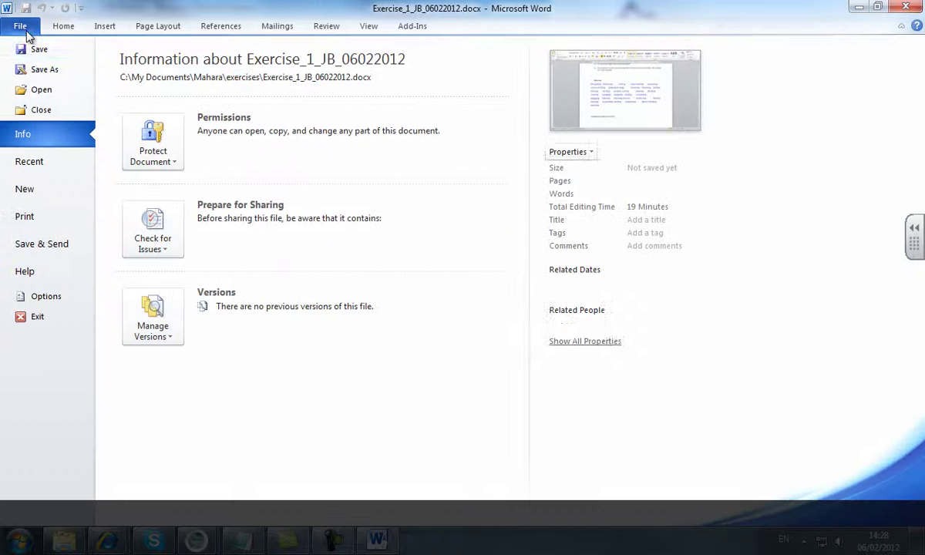
{"action": "left_click", "coordinate": [28, 54]}
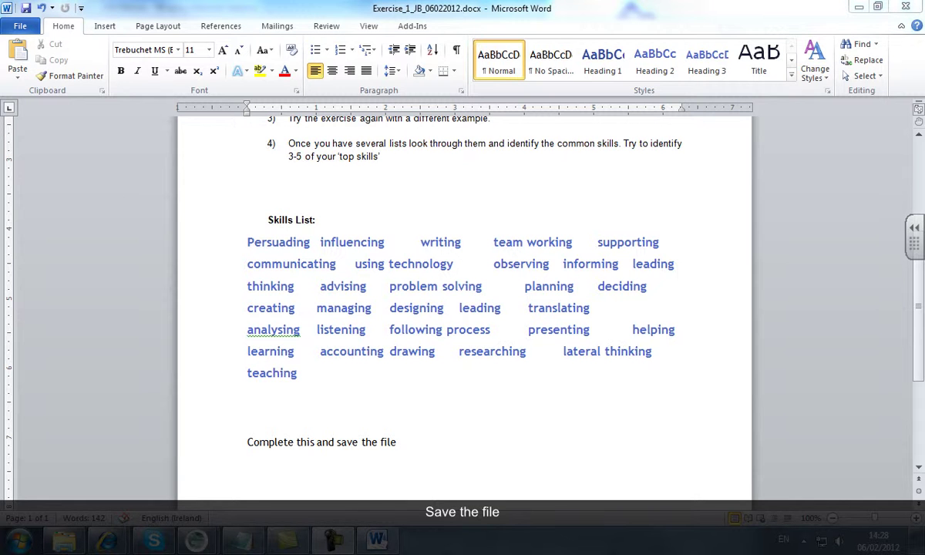
{"action": "left_click", "coordinate": [24, 26]}
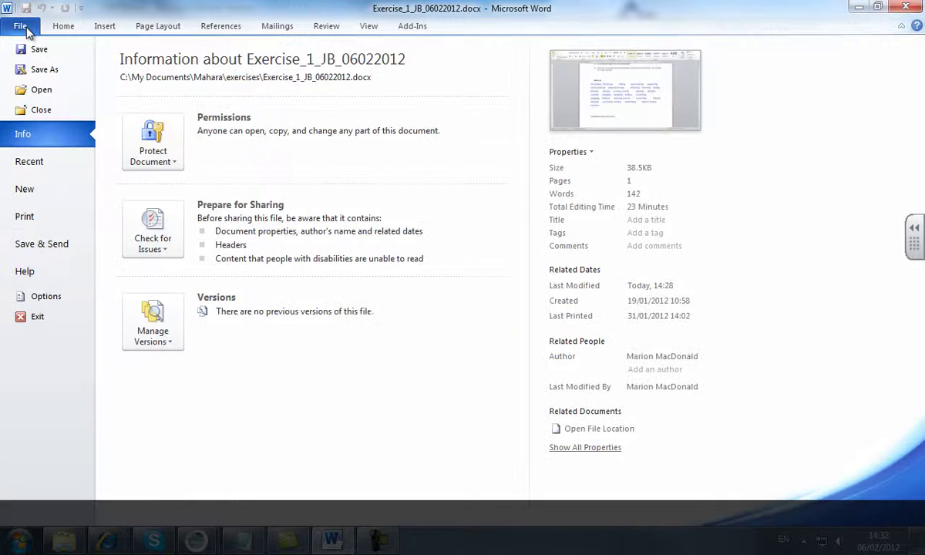
{"action": "left_click", "coordinate": [40, 318]}
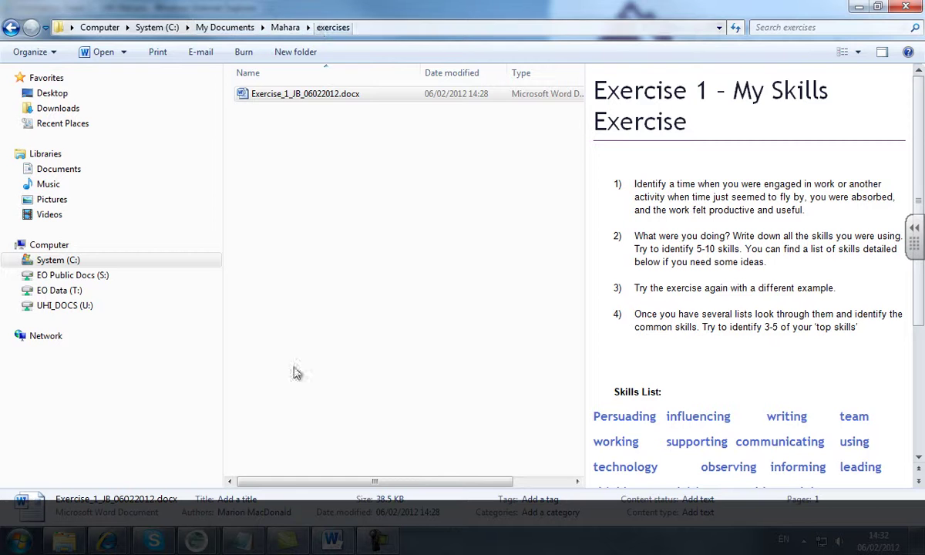
Switch back to the 'Information Sheet 2 - UHI Mahara' Internet Explorer window
{"action": "mouse_move", "coordinate": [295, 545]}
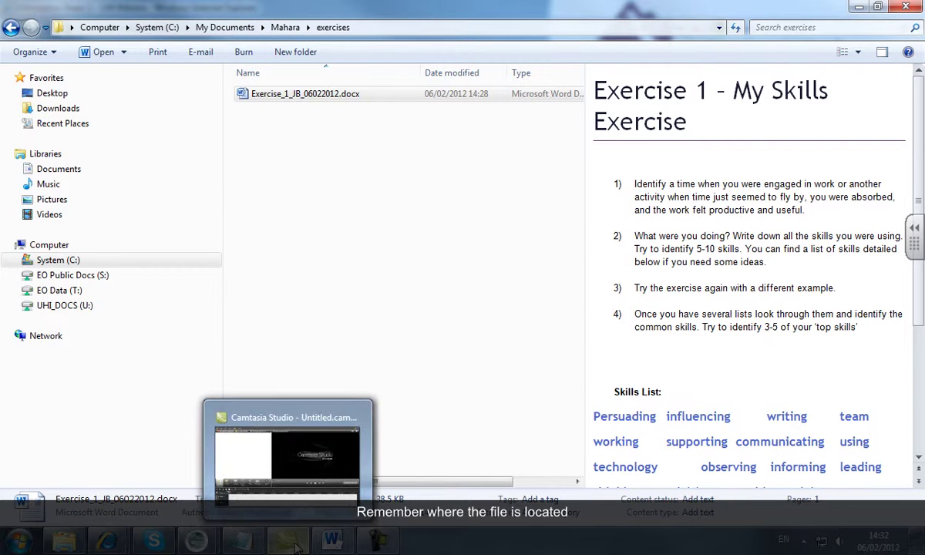
{"action": "mouse_move", "coordinate": [108, 546]}
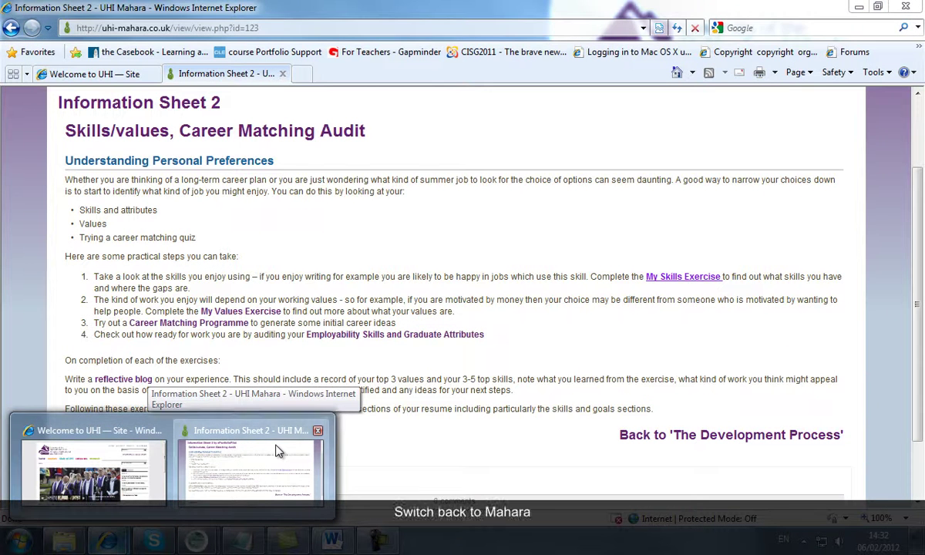
Create a folder named 'exercises' in Mahara's Content > Files area
{"action": "left_click", "coordinate": [277, 451]}
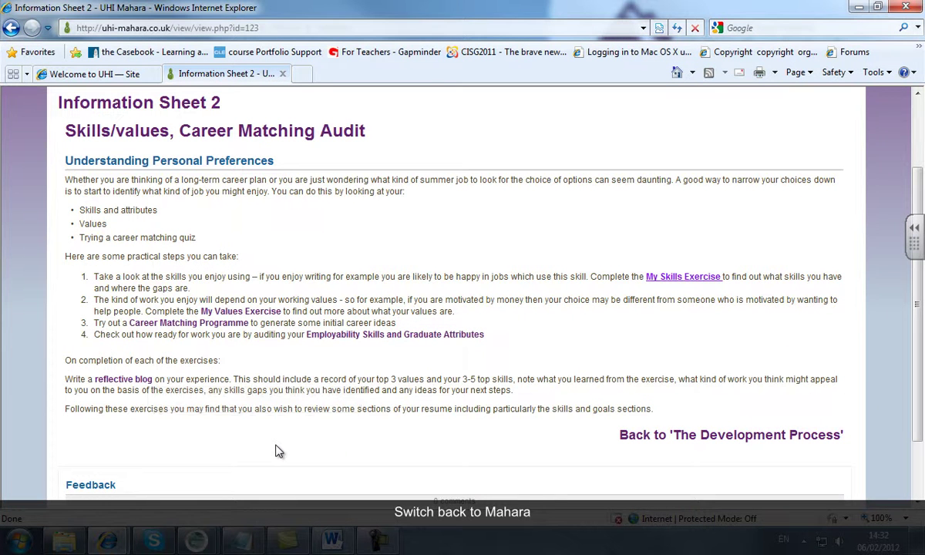
{"action": "scroll", "coordinate": [771, 208], "scroll_direction": "up", "scroll_amount": 2}
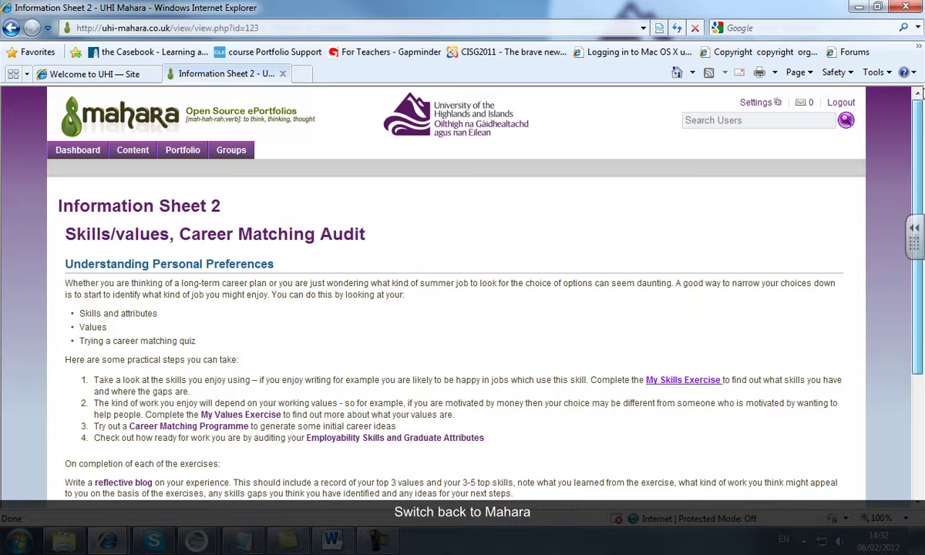
{"action": "left_click", "coordinate": [132, 153]}
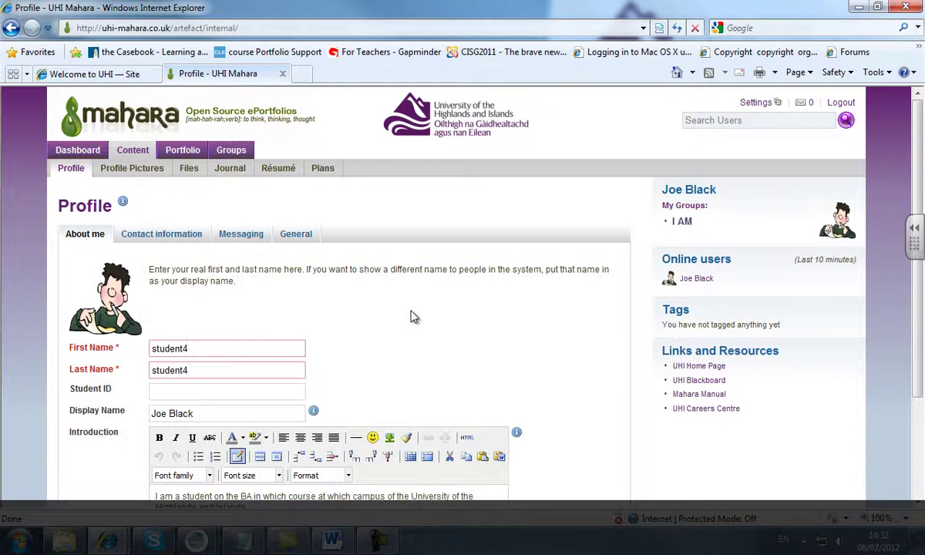
{"action": "left_click", "coordinate": [189, 170]}
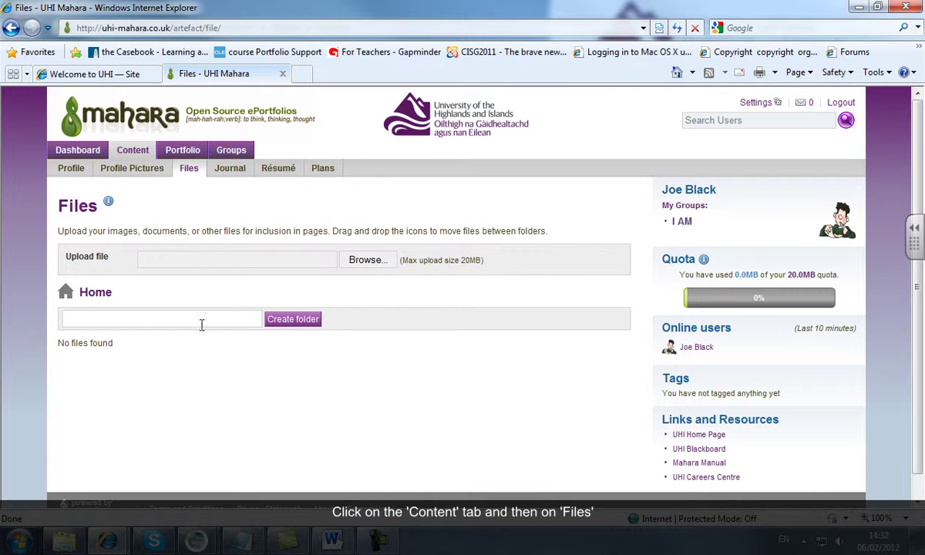
{"action": "left_click", "coordinate": [205, 323]}
{"action": "type", "text": "ex"}
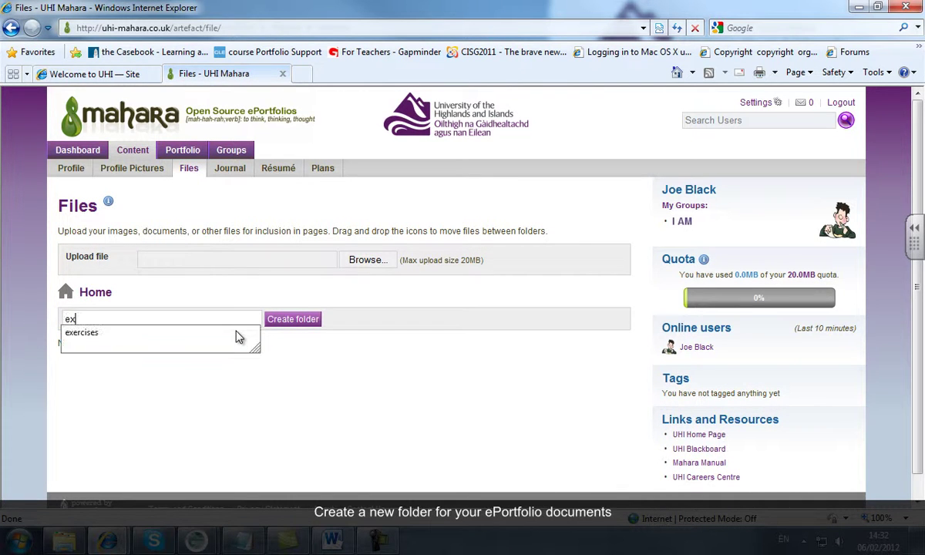
{"action": "type", "text": "ercises"}
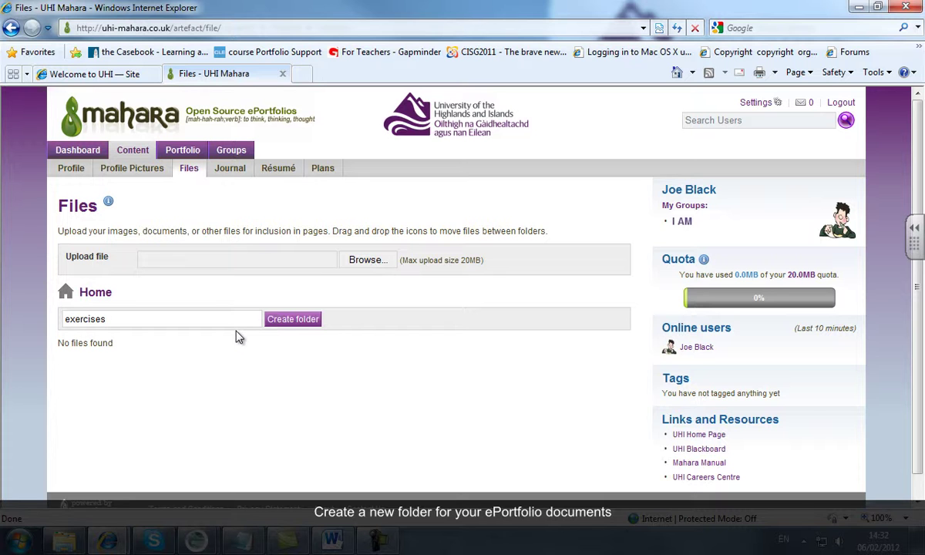
{"action": "left_click", "coordinate": [305, 321]}
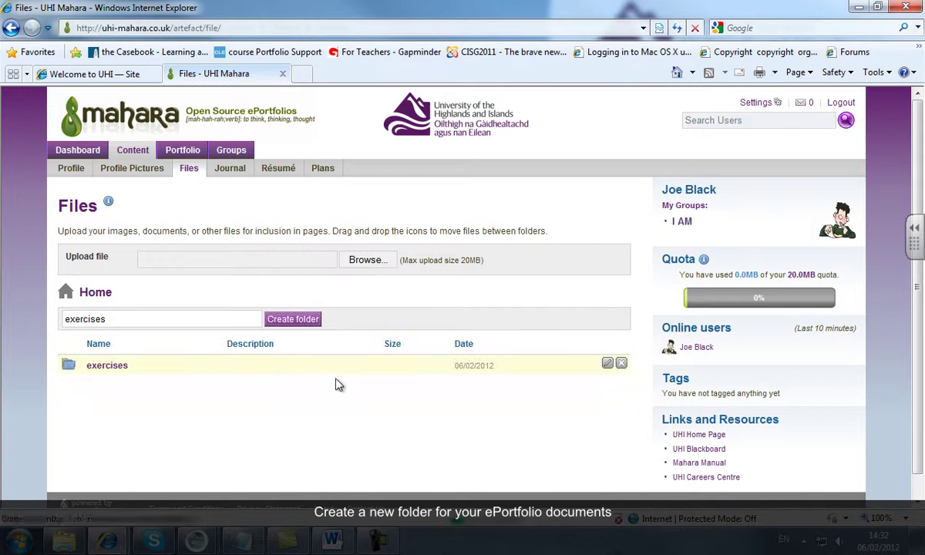
Upload Exercise_1_JB_06022012.docx into the exercises folder
{"action": "left_click", "coordinate": [113, 370]}
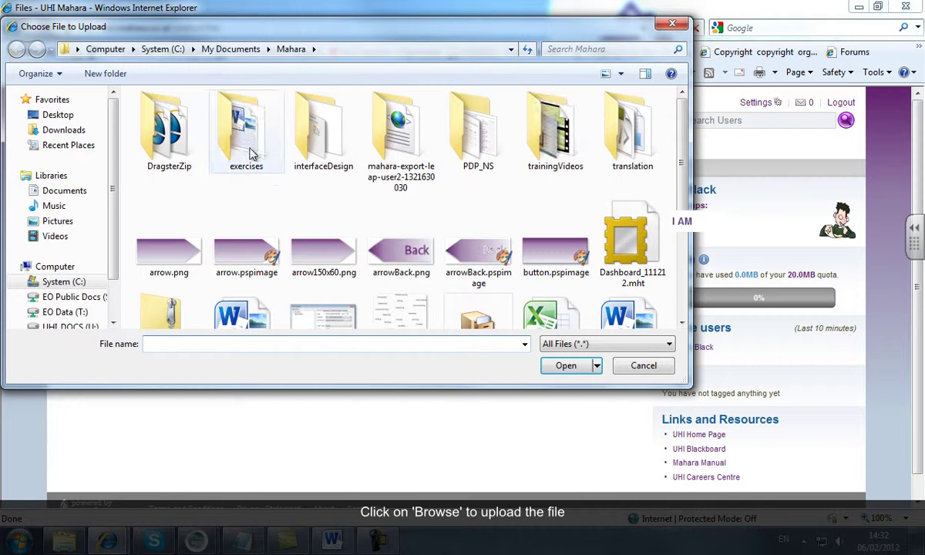
{"action": "double_click", "coordinate": [246, 150]}
{"action": "double_click", "coordinate": [180, 118]}
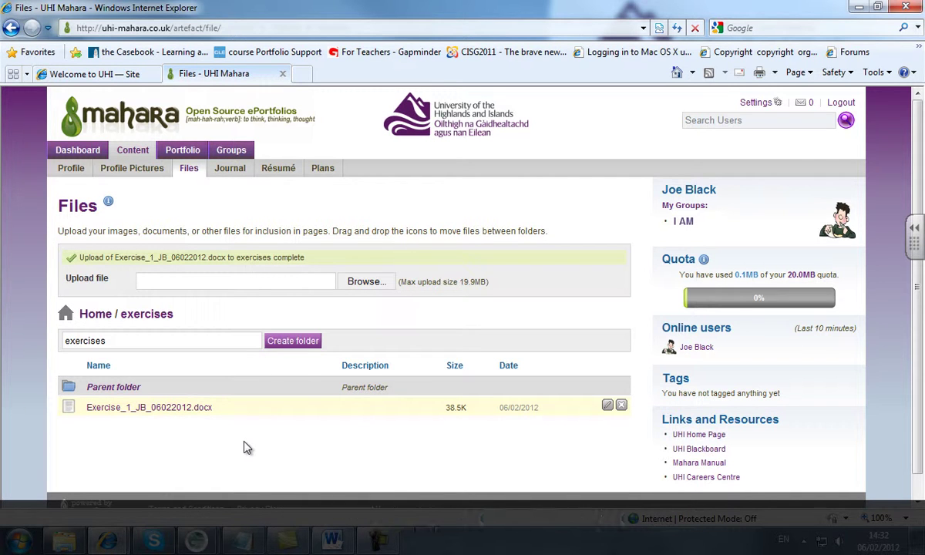
Create a new portfolio page titled 'Exercises'
{"action": "left_click", "coordinate": [177, 154]}
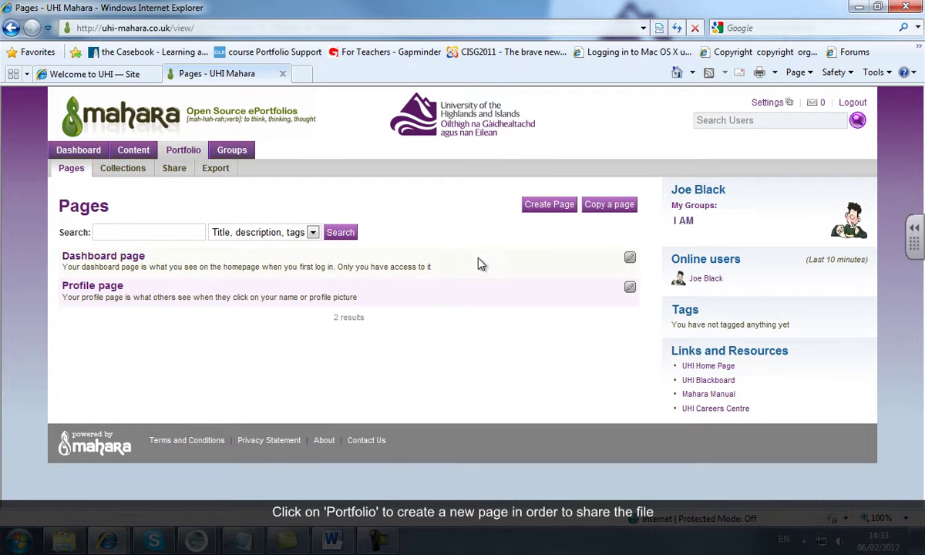
{"action": "left_click", "coordinate": [545, 209]}
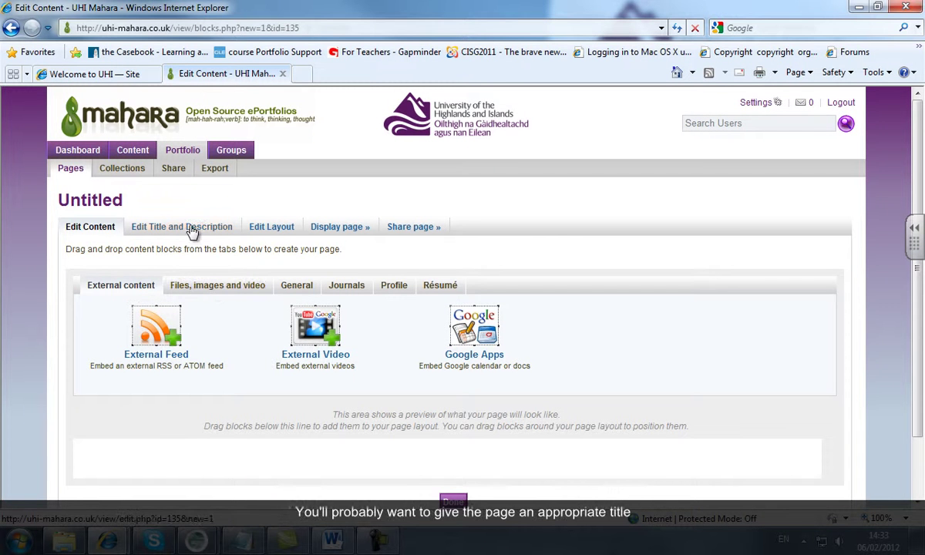
{"action": "left_click", "coordinate": [185, 227]}
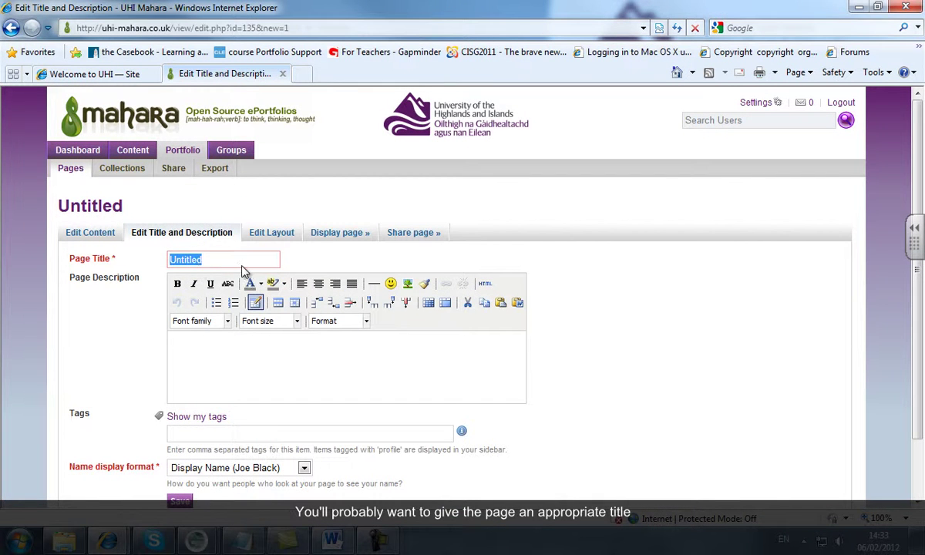
{"action": "type", "text": "Exercises"}
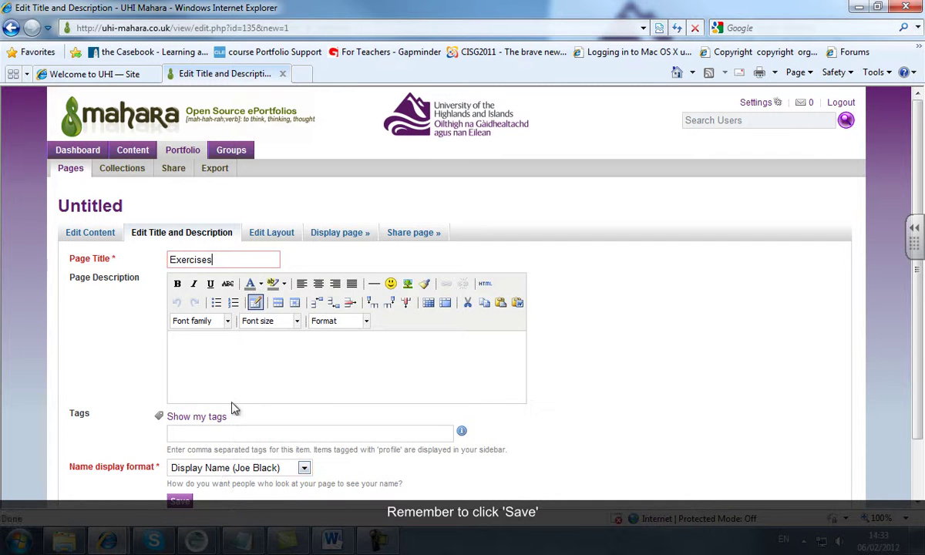
{"action": "left_click", "coordinate": [180, 502]}
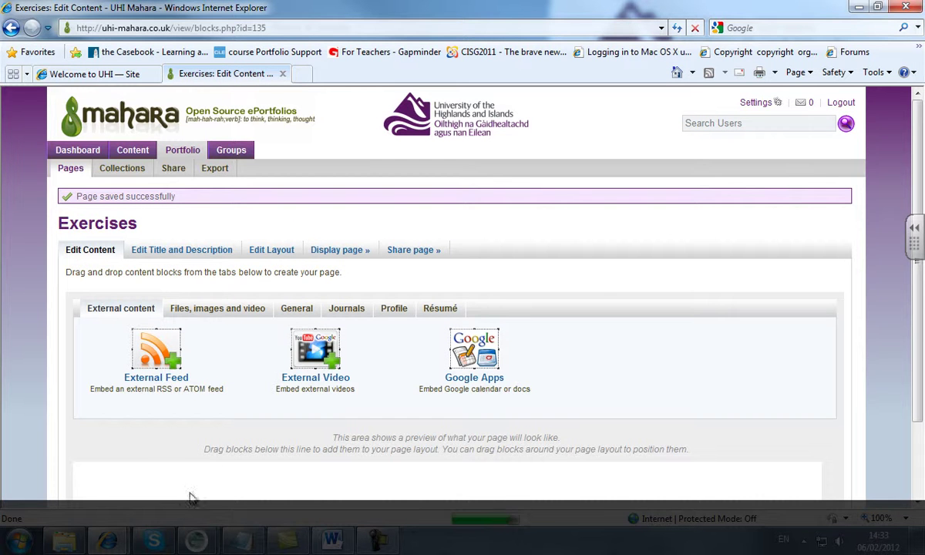
Set the Exercises page to a 1 column, equal widths layout and save it
{"action": "left_click", "coordinate": [278, 255]}
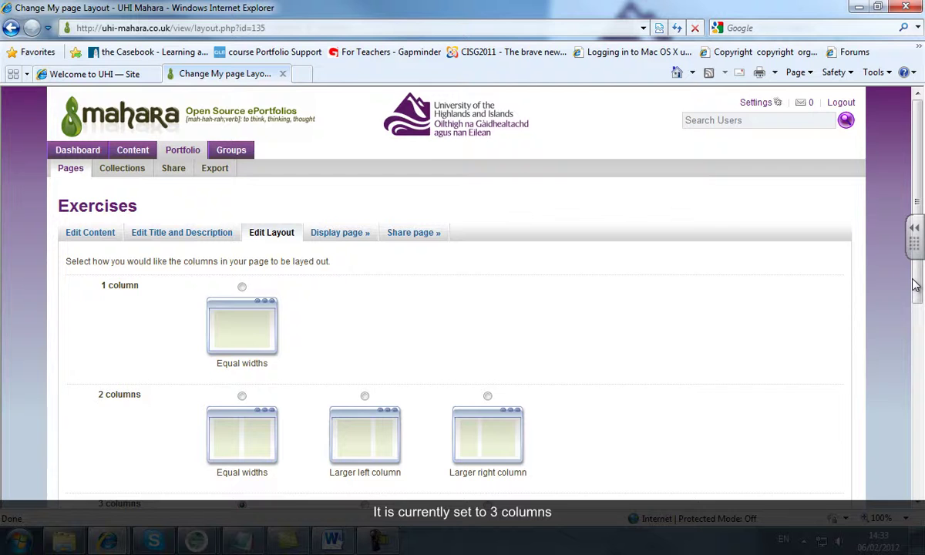
{"action": "left_click_drag", "start_coordinate": [916, 285], "coordinate": [918, 426]}
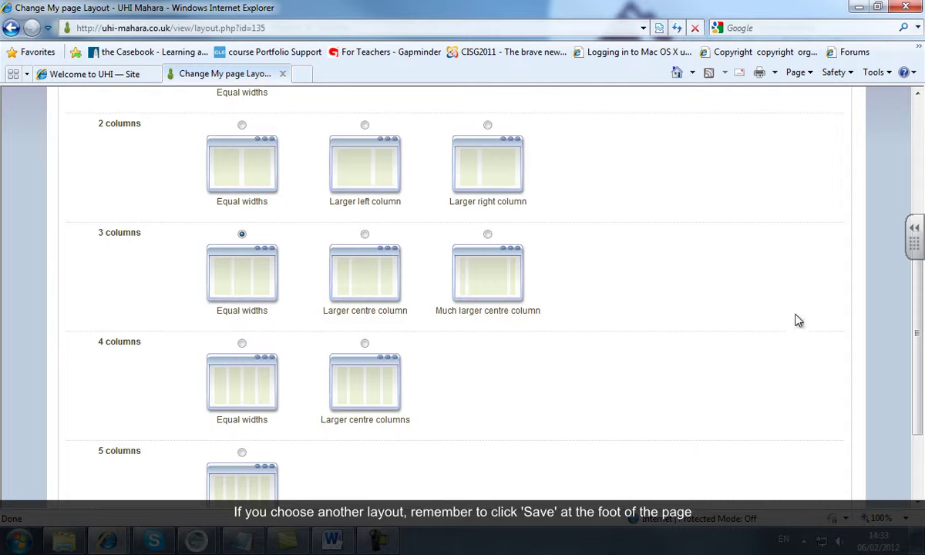
{"action": "left_click_drag", "start_coordinate": [919, 384], "coordinate": [917, 281]}
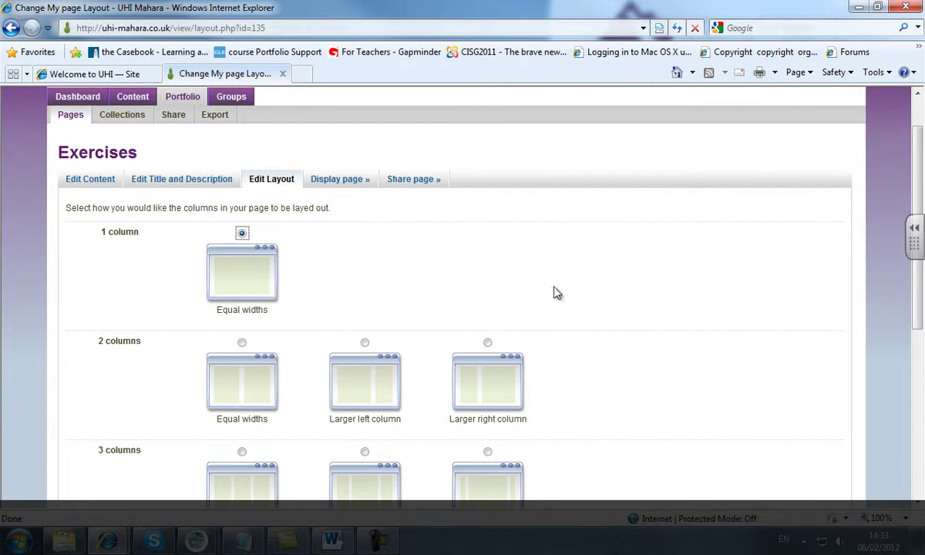
{"action": "left_click_drag", "start_coordinate": [917, 168], "coordinate": [917, 334]}
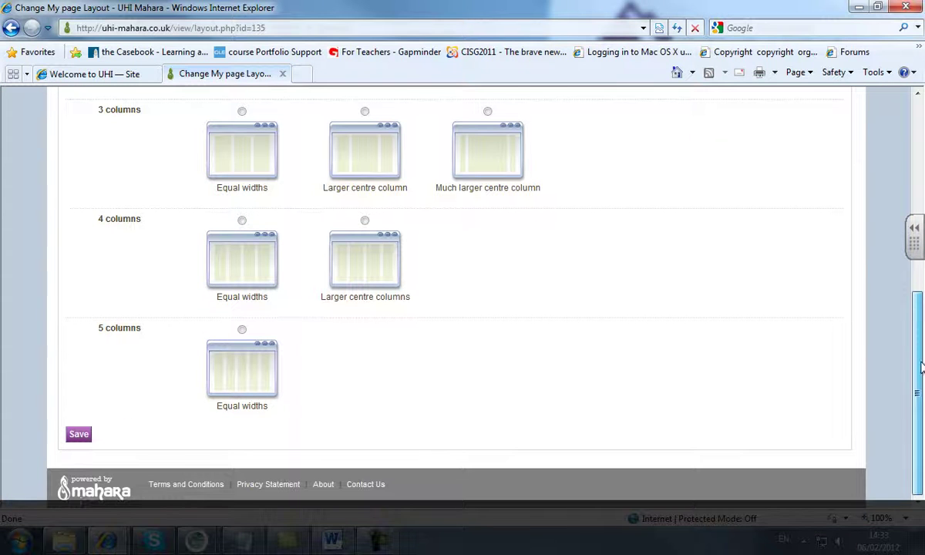
{"action": "left_click", "coordinate": [79, 434]}
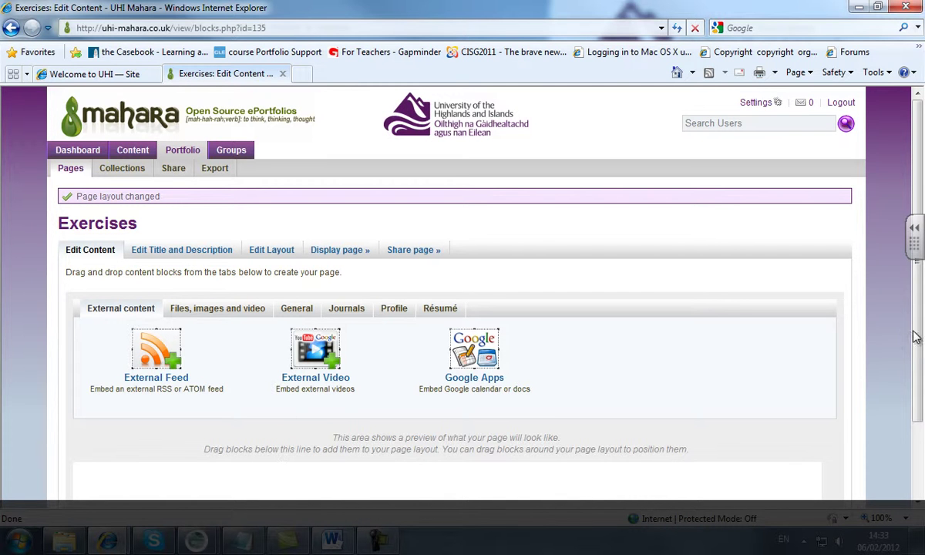
Place a File(s) to Download block from Files, images and video onto the page
{"action": "scroll", "coordinate": [919, 331], "scroll_direction": "down", "scroll_amount": 3}
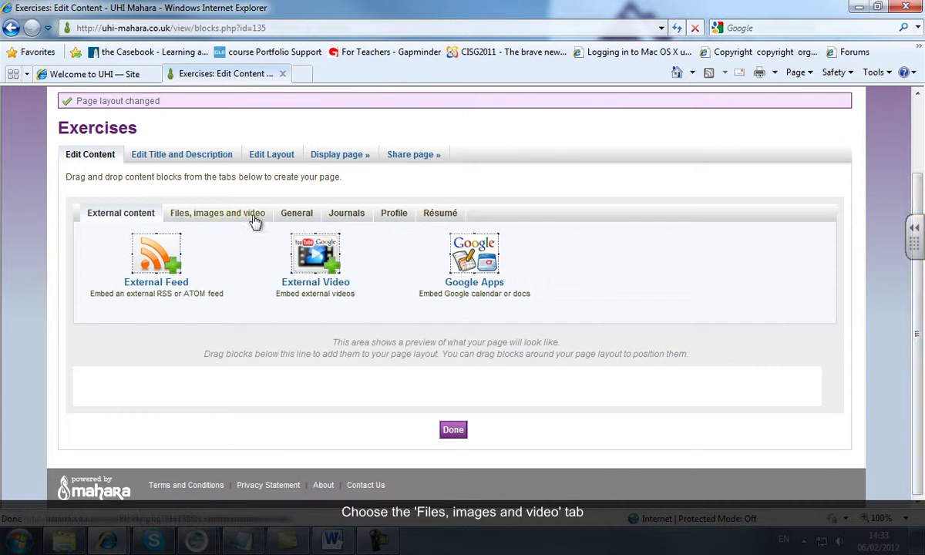
{"action": "left_click", "coordinate": [239, 214]}
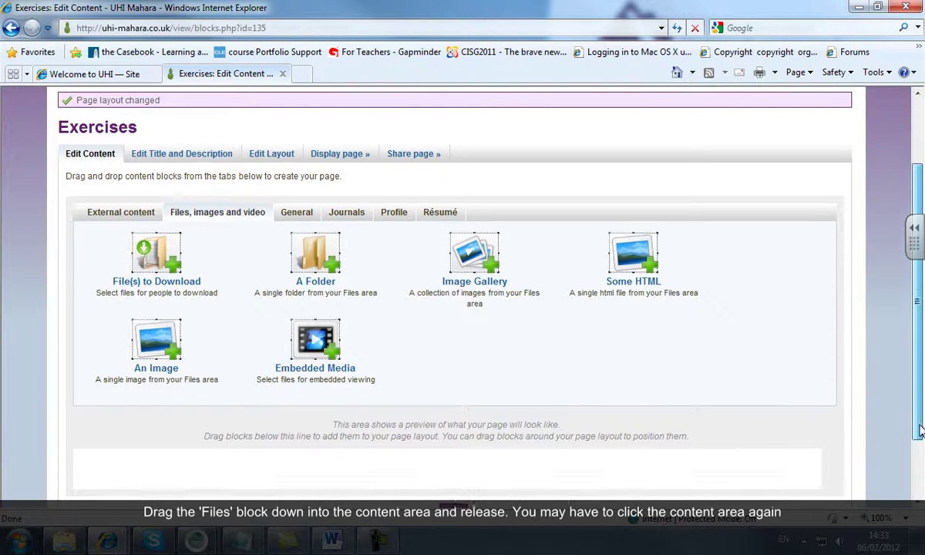
{"action": "scroll", "coordinate": [434, 317], "scroll_direction": "down", "scroll_amount": 1}
{"action": "left_click_drag", "start_coordinate": [154, 212], "coordinate": [276, 438]}
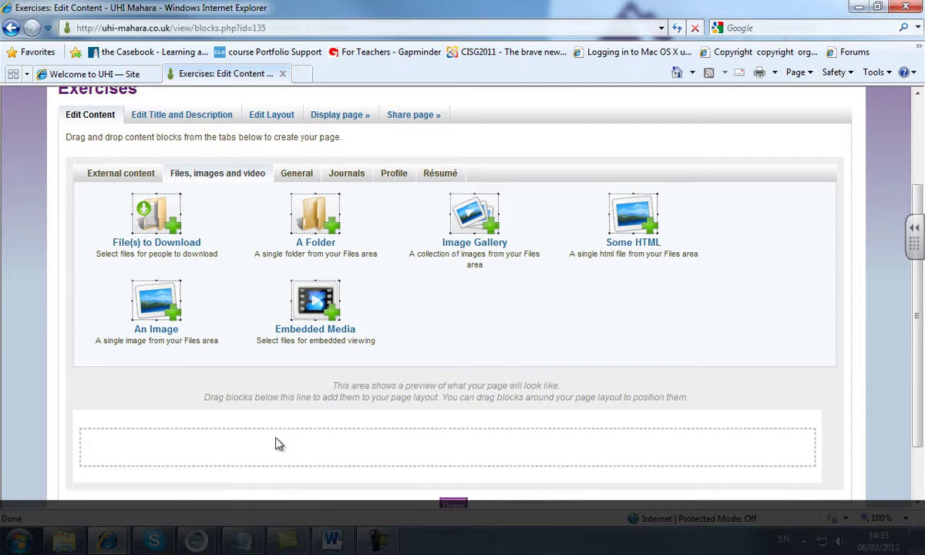
{"action": "left_click", "coordinate": [275, 437]}
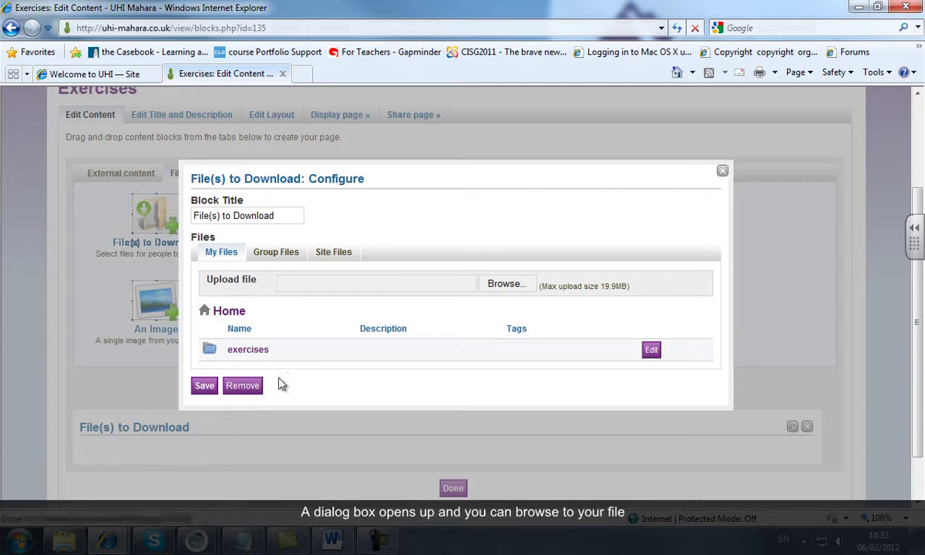
Attach Exercise_1_JB_06022012.docx from the exercises folder to the block, save it, and finish the page
{"action": "left_click", "coordinate": [248, 349]}
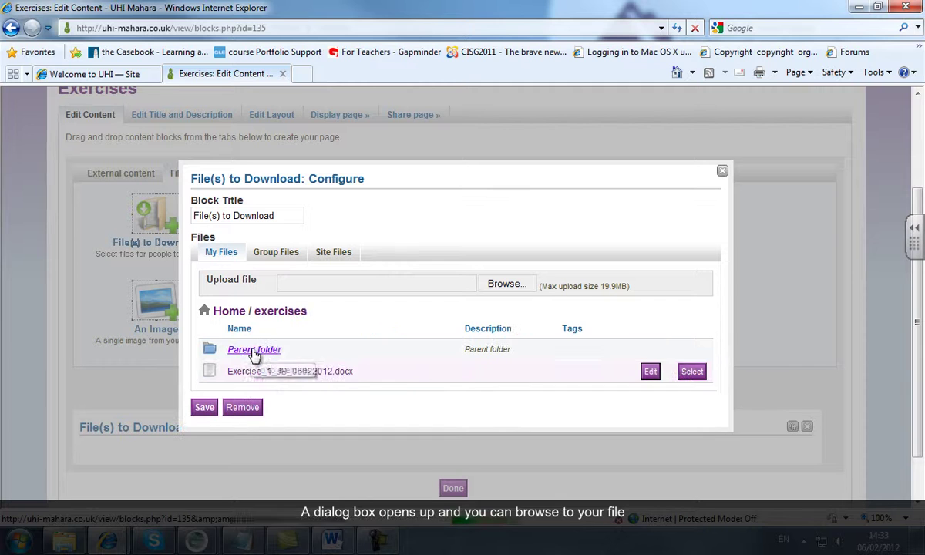
{"action": "left_click", "coordinate": [692, 371]}
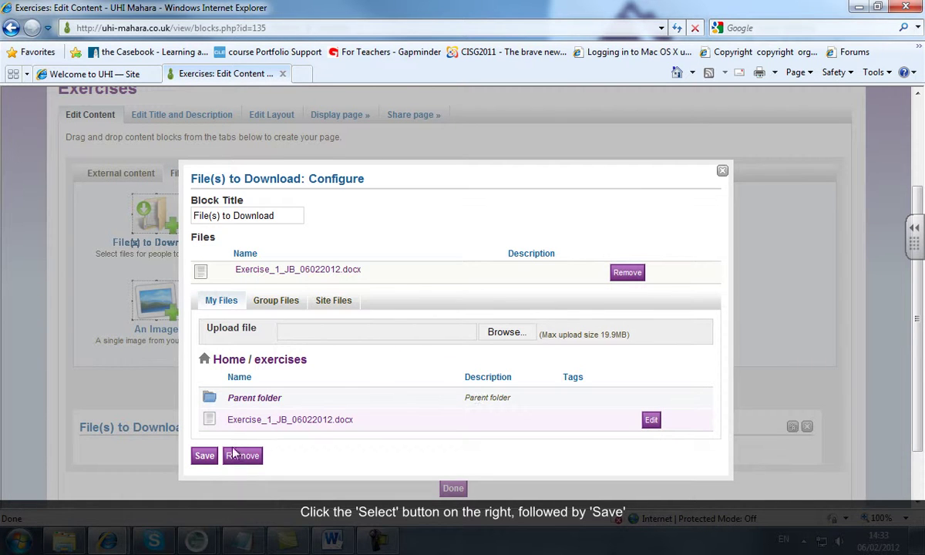
{"action": "left_click", "coordinate": [204, 455]}
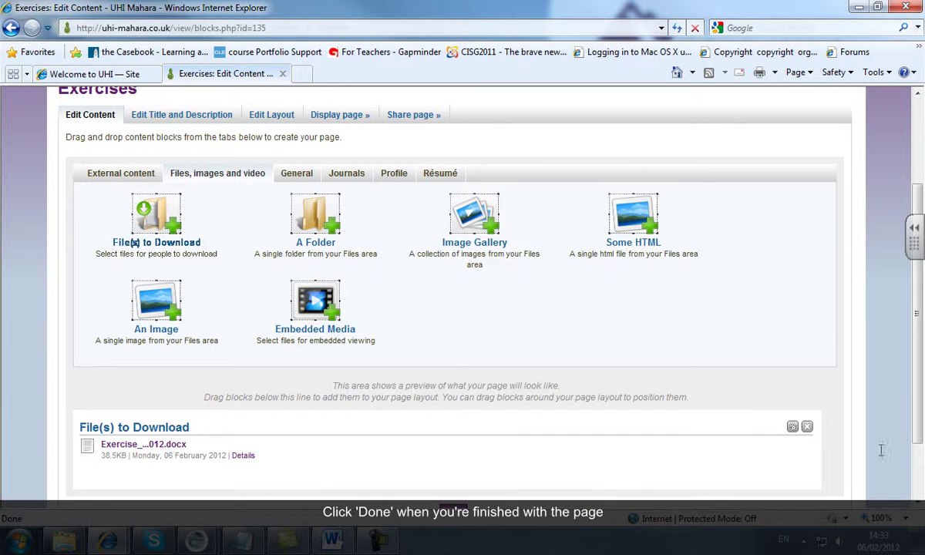
{"action": "scroll", "coordinate": [507, 458], "scroll_direction": "down", "scroll_amount": 1}
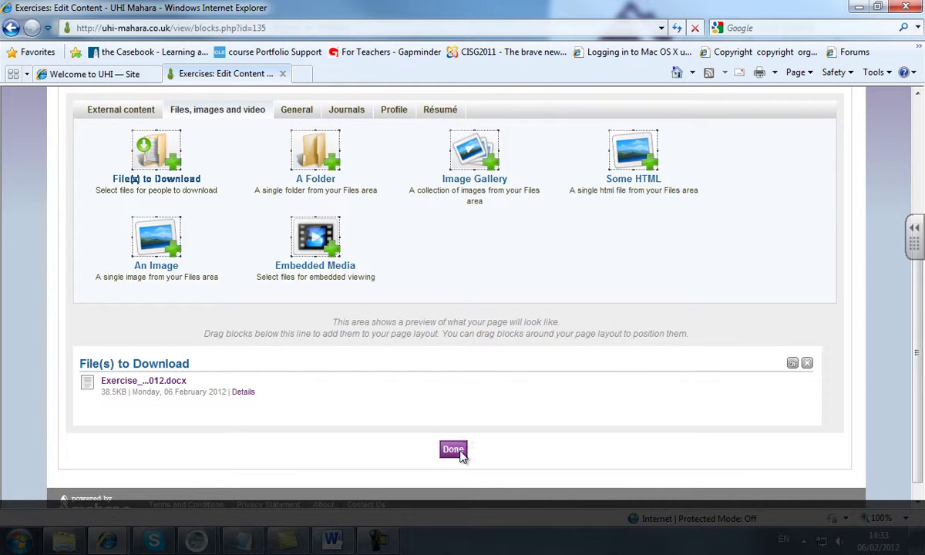
{"action": "left_click", "coordinate": [454, 450]}
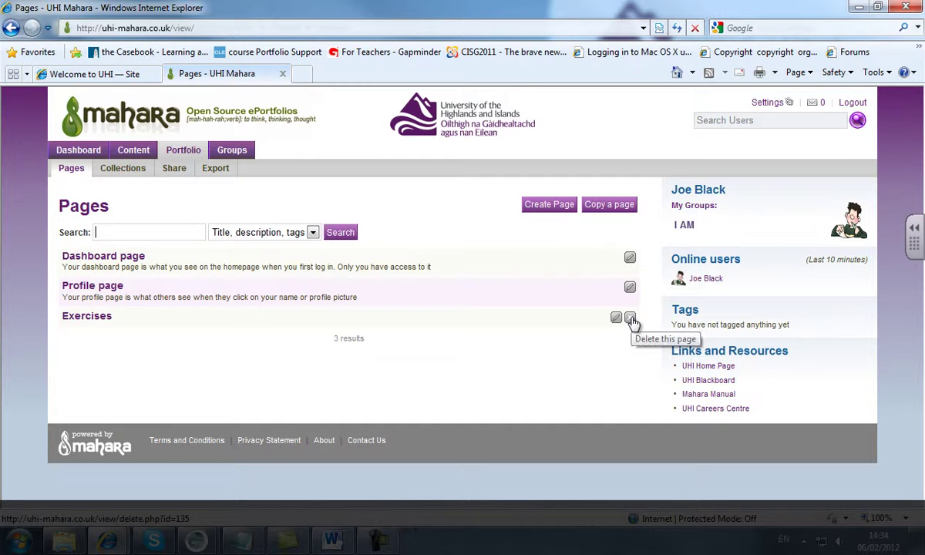
Grant the tutor's user account access to the Exercises page and save the access rules
{"action": "left_click", "coordinate": [173, 169]}
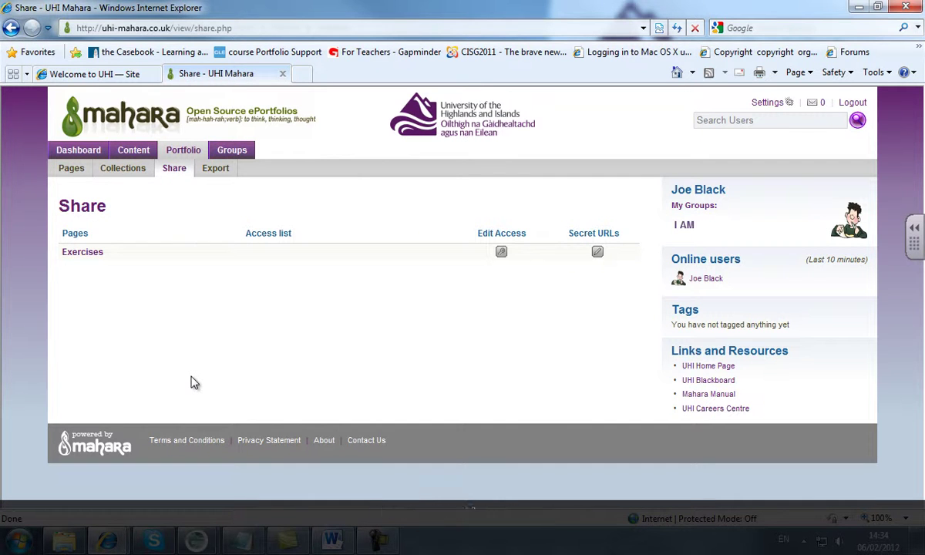
{"action": "left_click", "coordinate": [501, 253]}
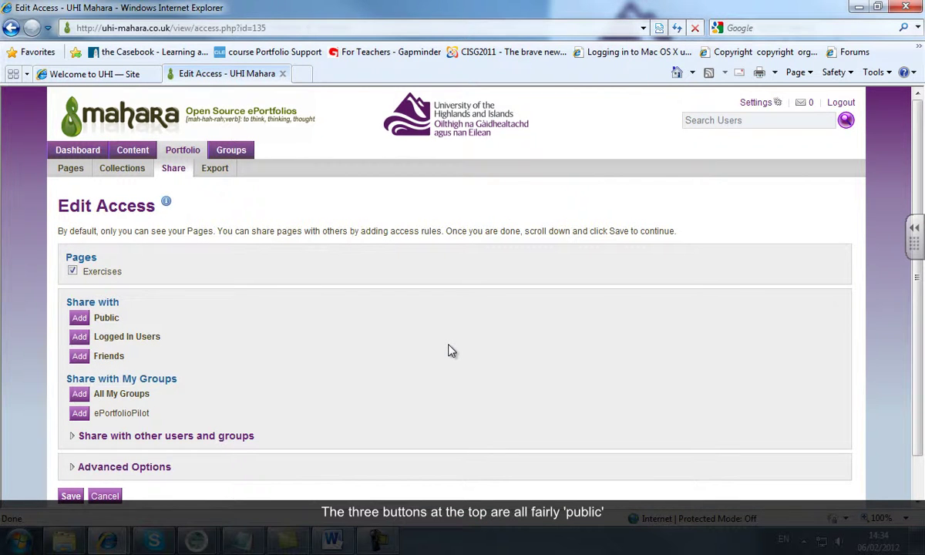
{"action": "scroll", "coordinate": [493, 332], "scroll_direction": "down", "scroll_amount": 1}
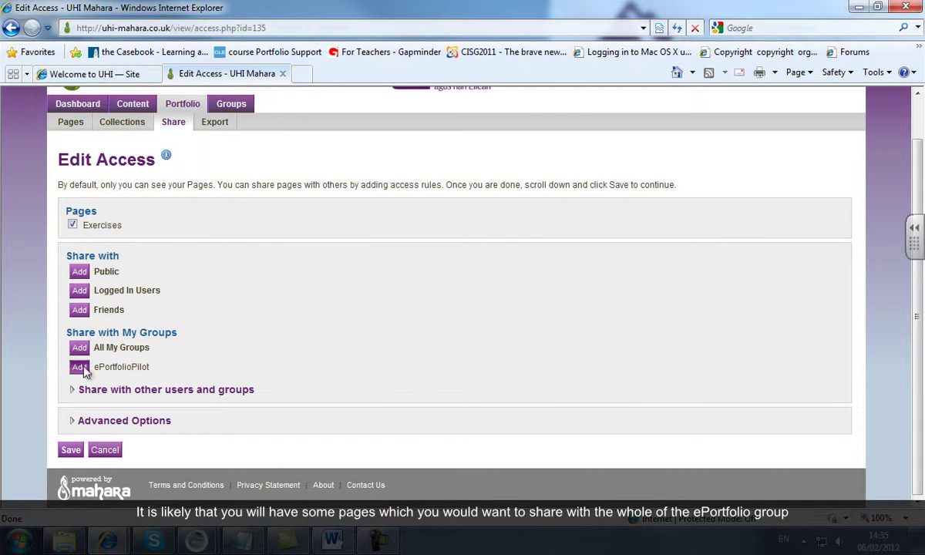
{"action": "left_click", "coordinate": [211, 395]}
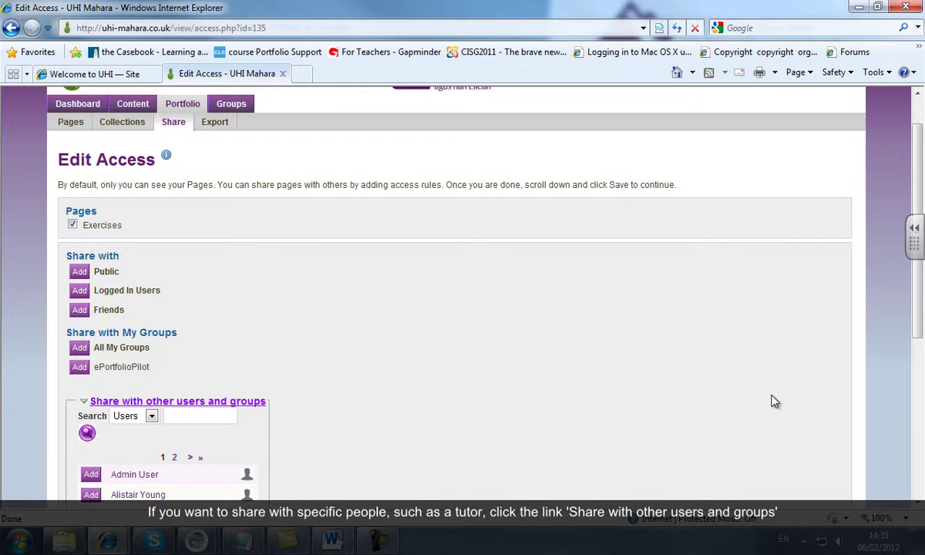
{"action": "left_click_drag", "start_coordinate": [920, 322], "coordinate": [920, 437]}
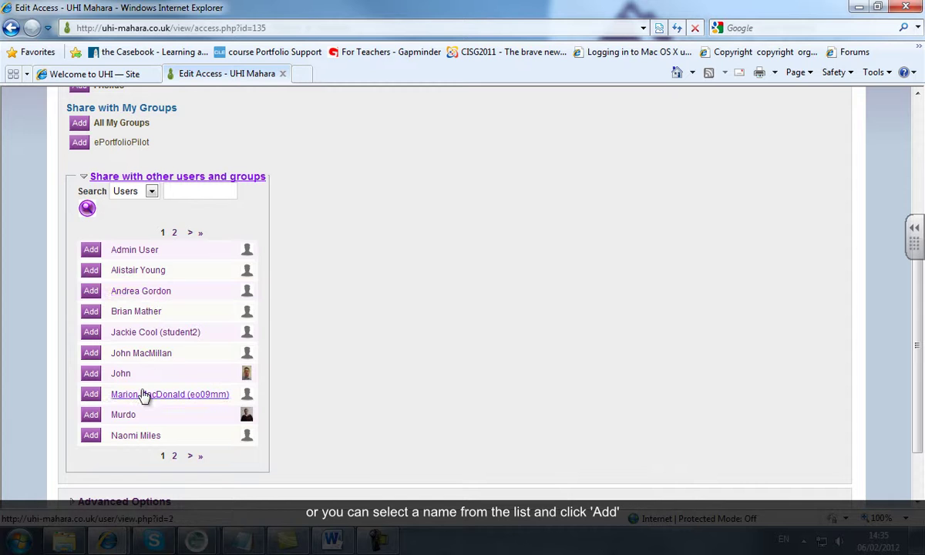
{"action": "left_click", "coordinate": [92, 394]}
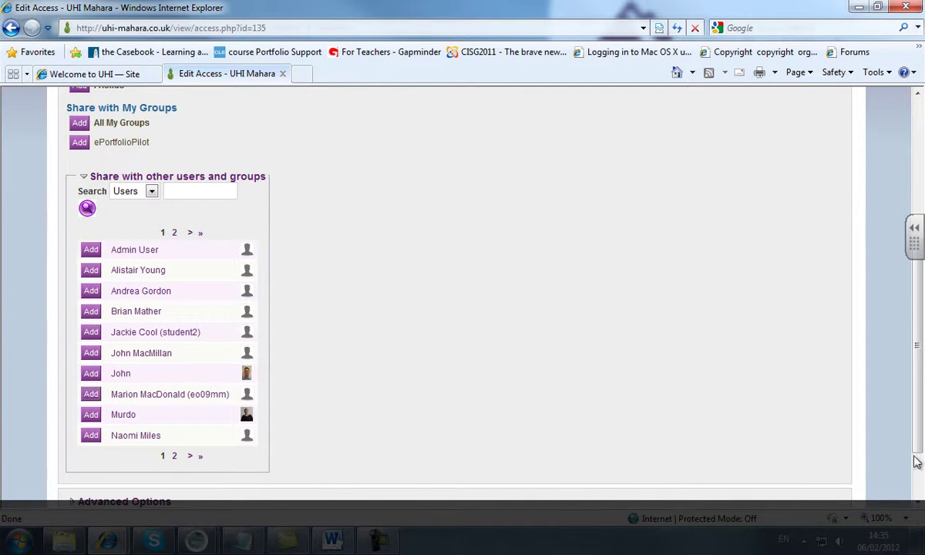
{"action": "scroll", "coordinate": [697, 344], "scroll_direction": "up", "scroll_amount": 3}
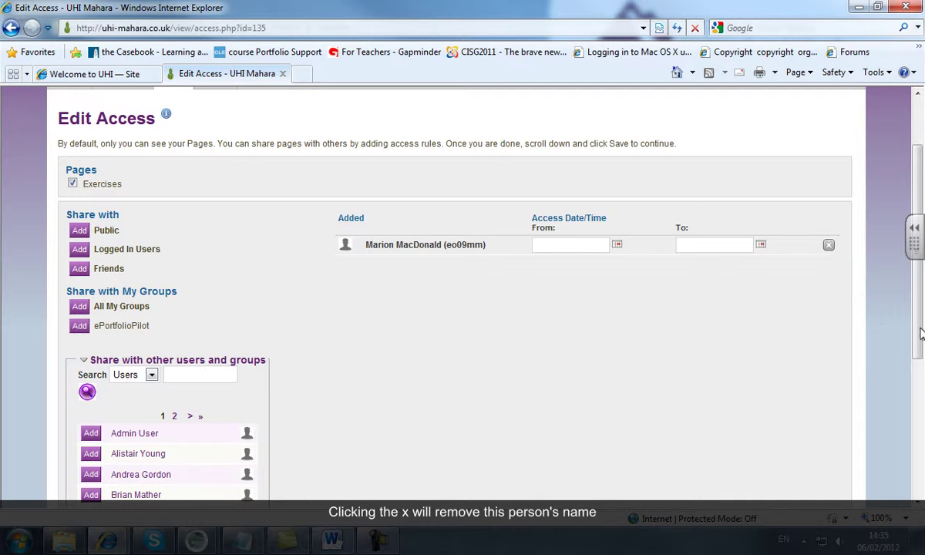
{"action": "scroll", "coordinate": [921, 333], "scroll_direction": "down", "scroll_amount": 5}
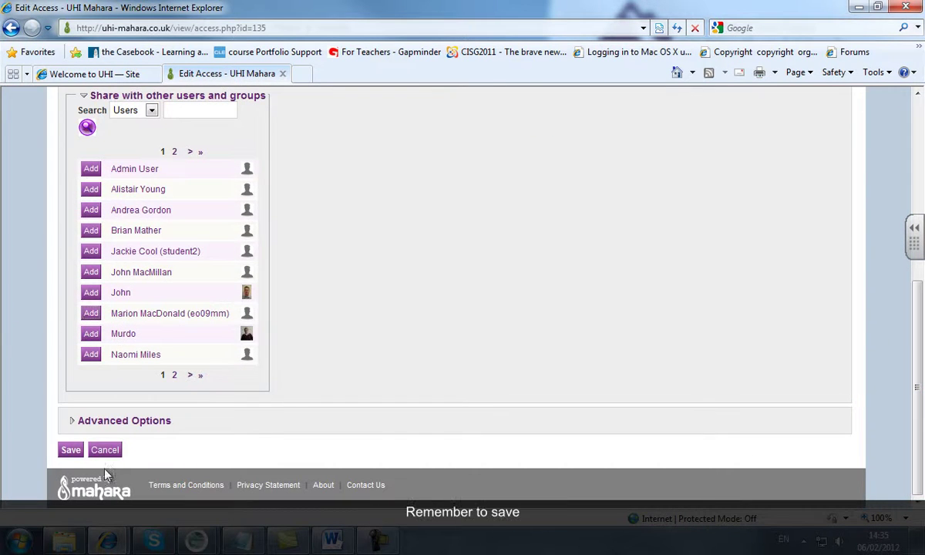
{"action": "left_click", "coordinate": [70, 449]}
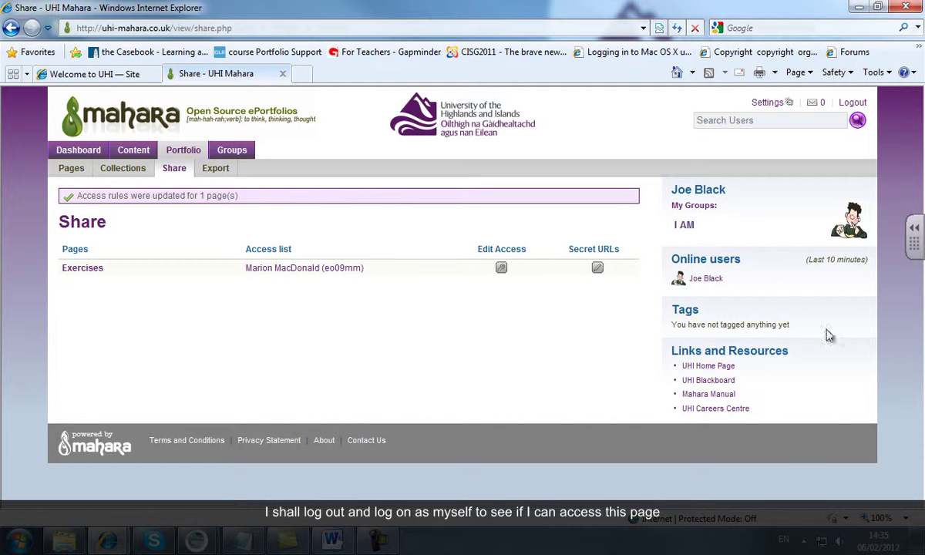
Log out of the student account and log in with the tutor's username and password
{"action": "left_click", "coordinate": [852, 102]}
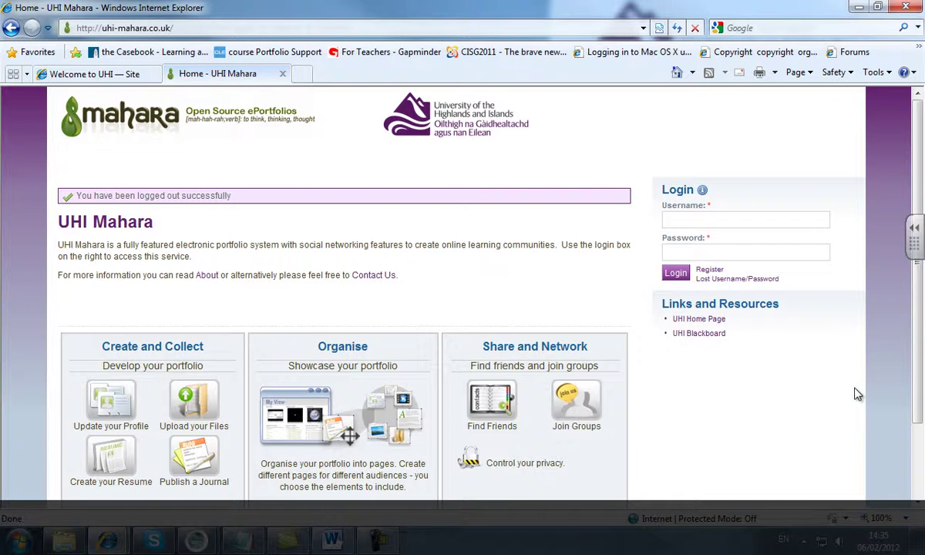
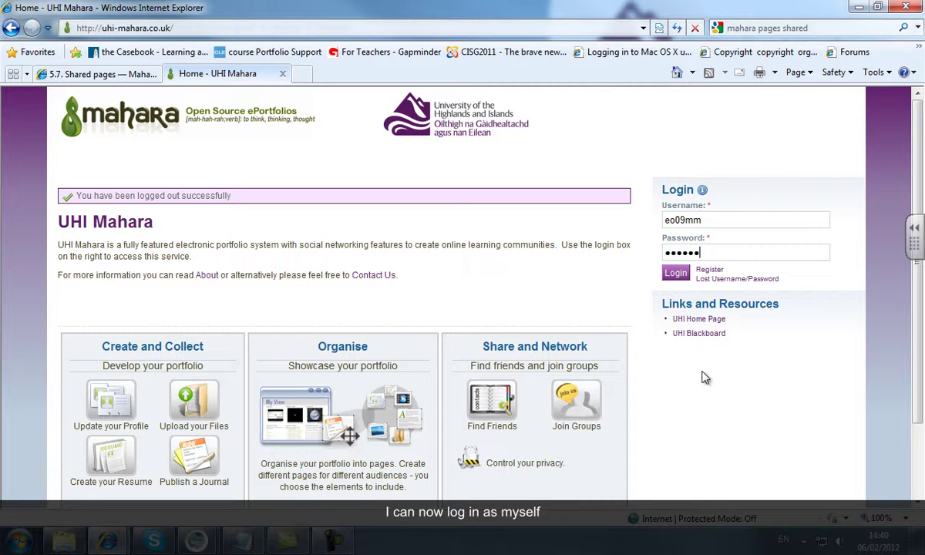
{"action": "key", "text": "Return"}
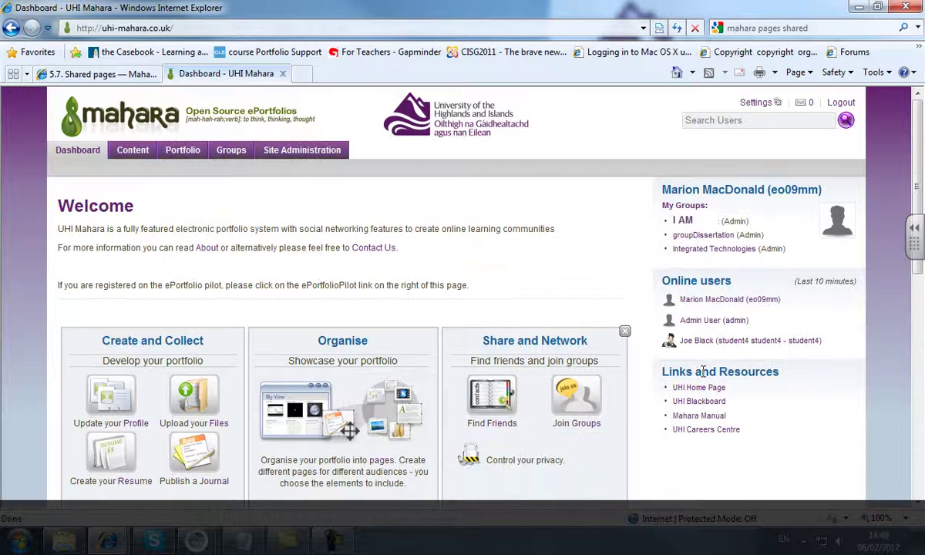
Open the Exercises page from the ePortfolioPilot group's Shared Pages list
{"action": "left_click", "coordinate": [705, 233]}
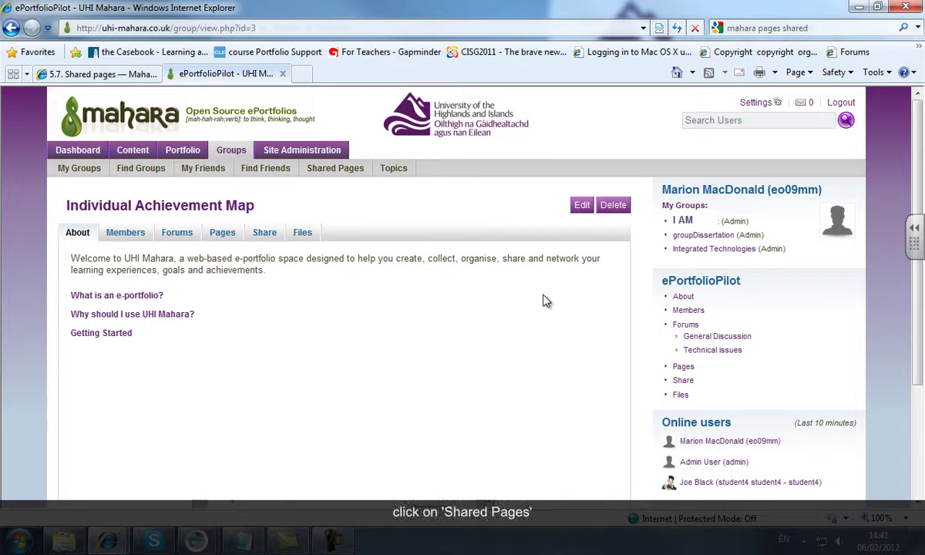
{"action": "left_click", "coordinate": [346, 173]}
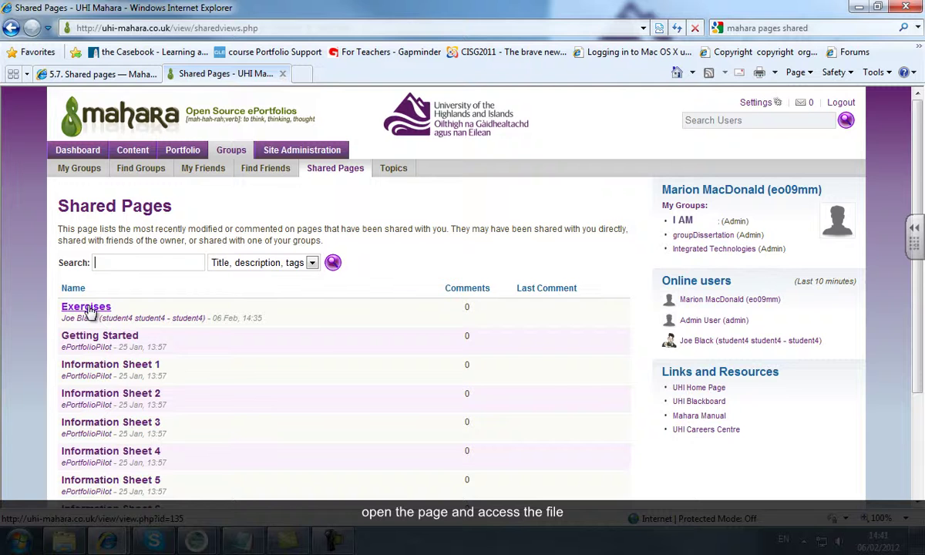
{"action": "left_click", "coordinate": [86, 307]}
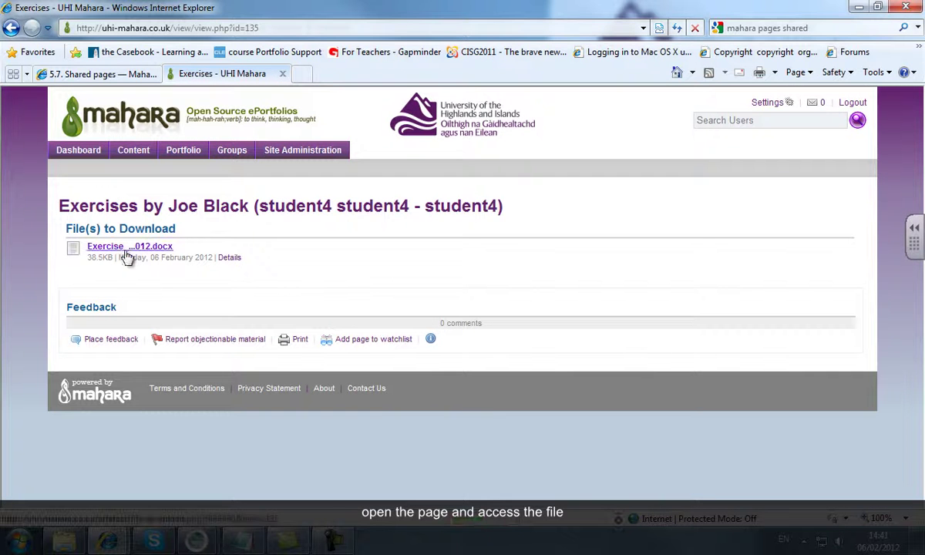